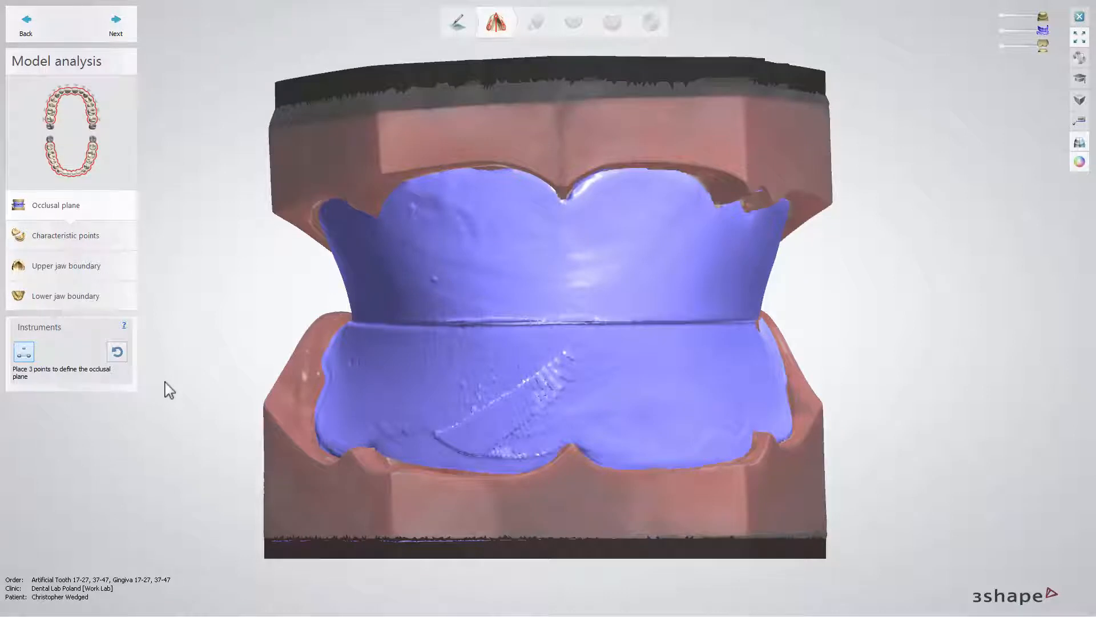
- Define the occlusal plane with three points along the seam between the upper and lower wax rims
left_click(25, 350)
right_click_drag(204, 346, 321, 337)
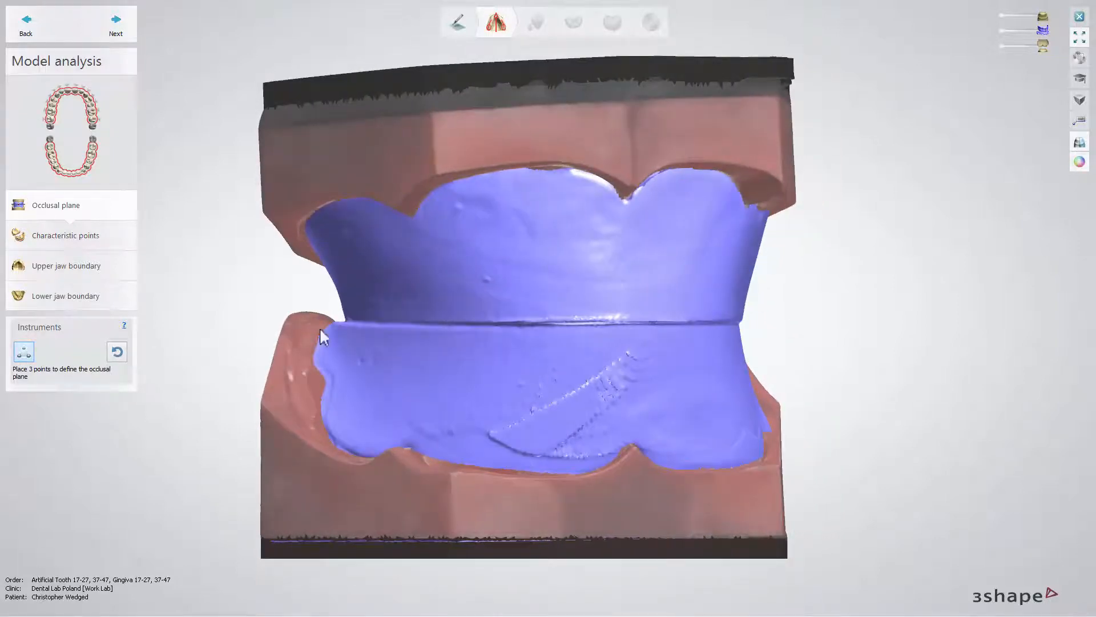
left_click(409, 323)
right_click_drag(565, 341, 543, 342)
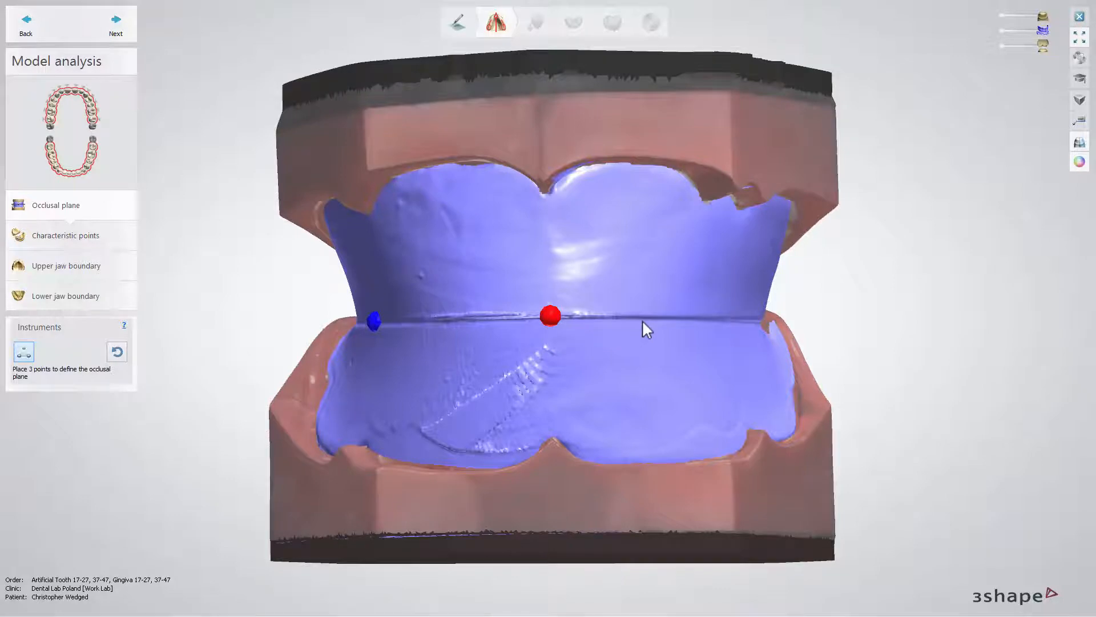
right_click_drag(641, 322, 606, 321)
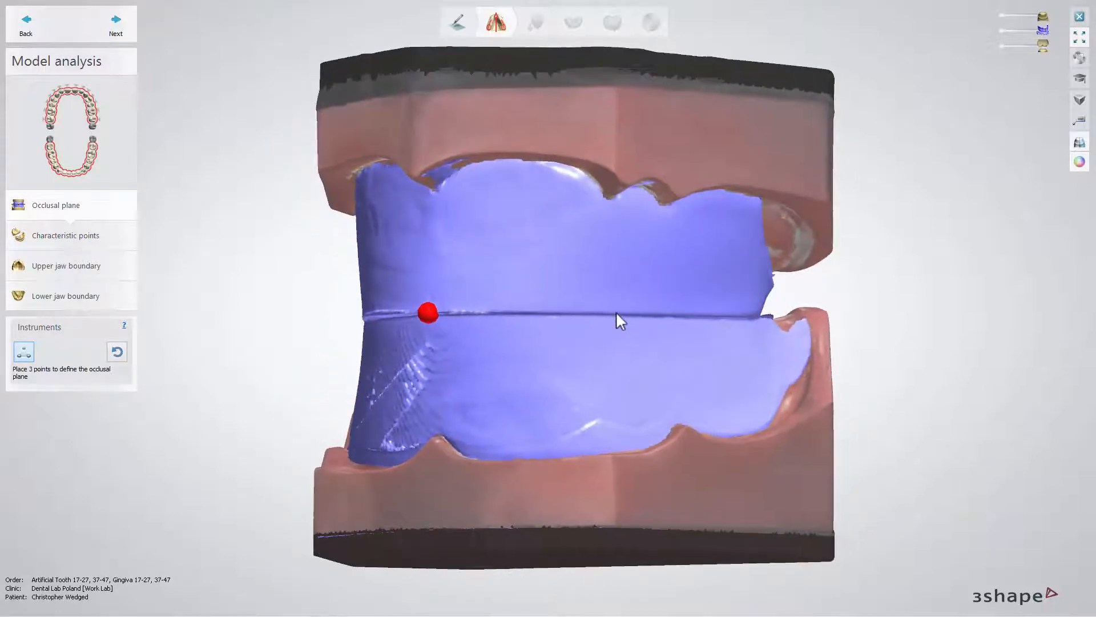
left_click(616, 314)
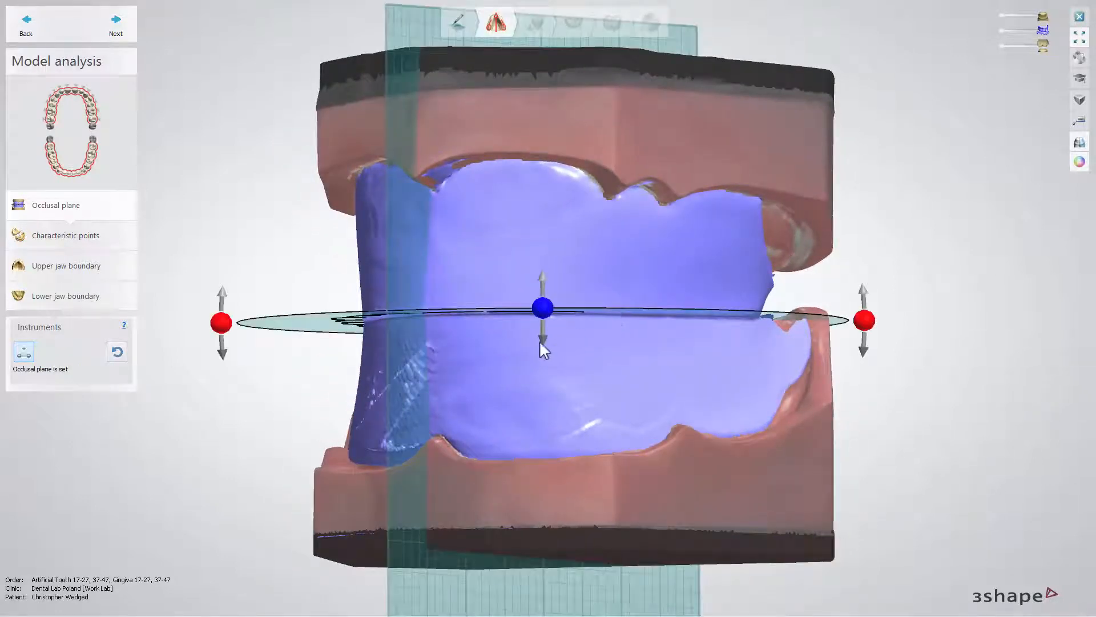
right_click_drag(492, 357, 519, 357)
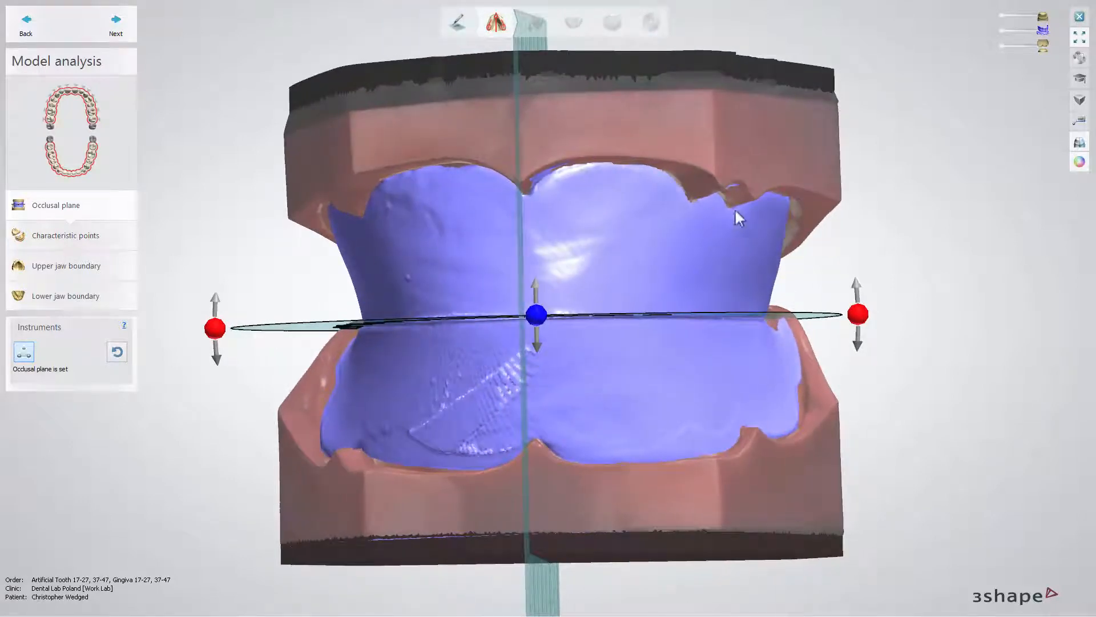
- Hide the wax rims and lower jaw and examine how the tooth arch outline sits over the upper jaw
left_click(1003, 31)
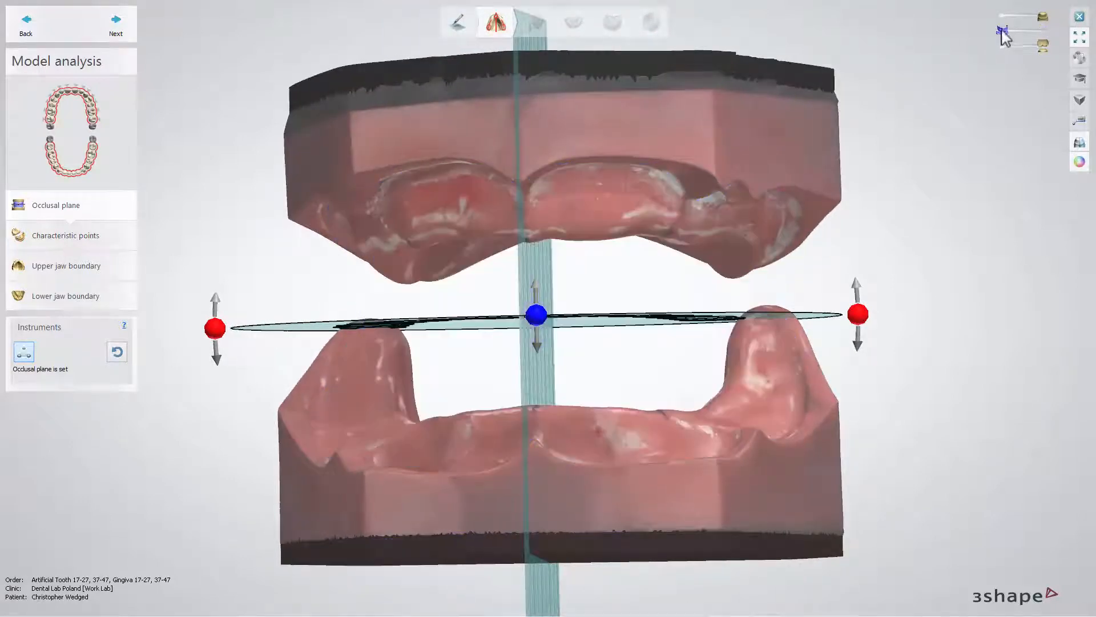
left_click(1004, 45)
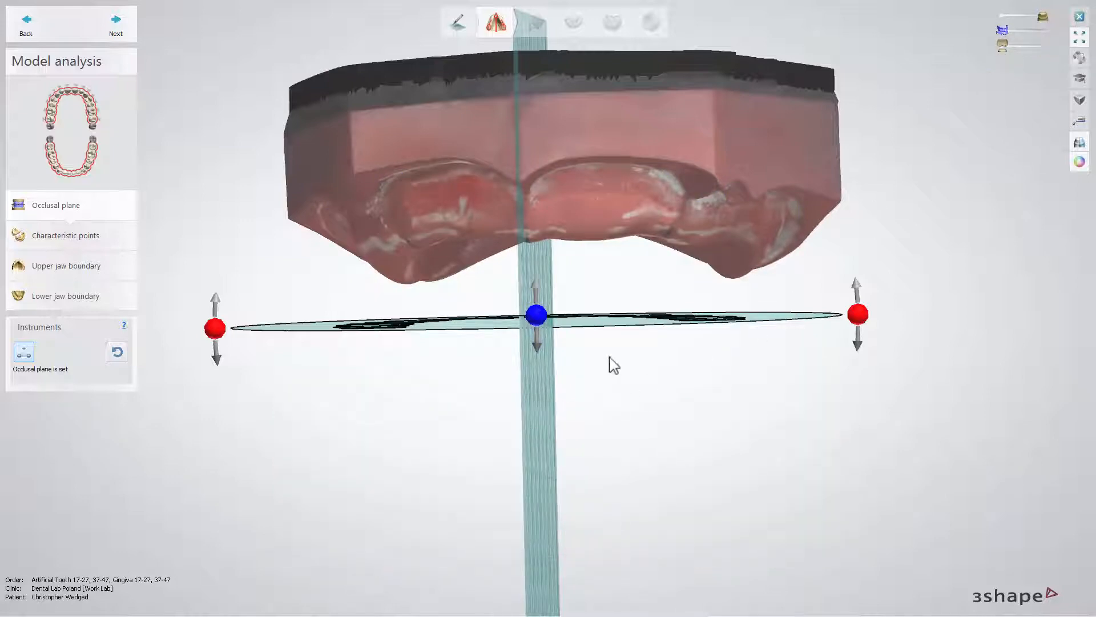
scroll(604, 369, "down", 3)
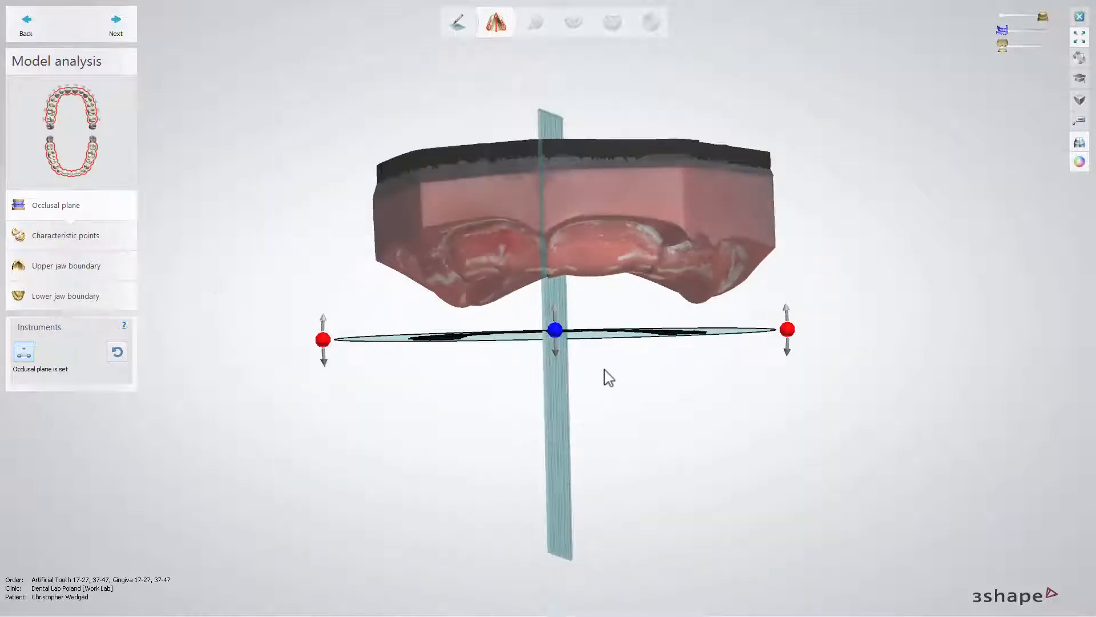
right_click_drag(623, 420, 625, 329)
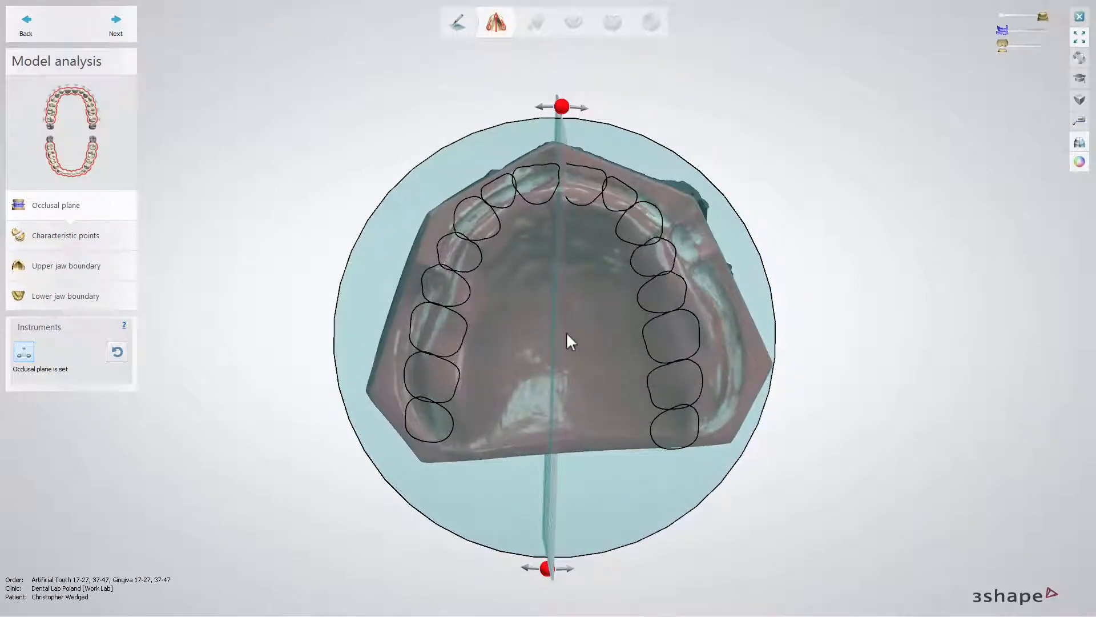
scroll(567, 334, "up", 2)
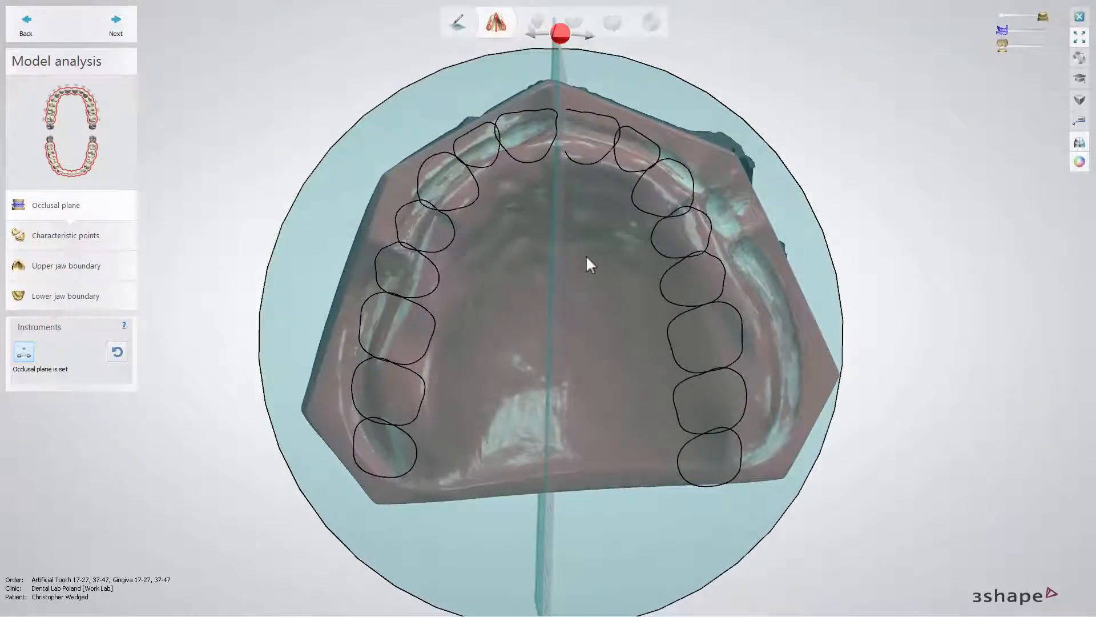
mouse_move(589, 250)
right_mouse_down()
mouse_move(568, 252)
mouse_move(580, 250)
right_mouse_up()
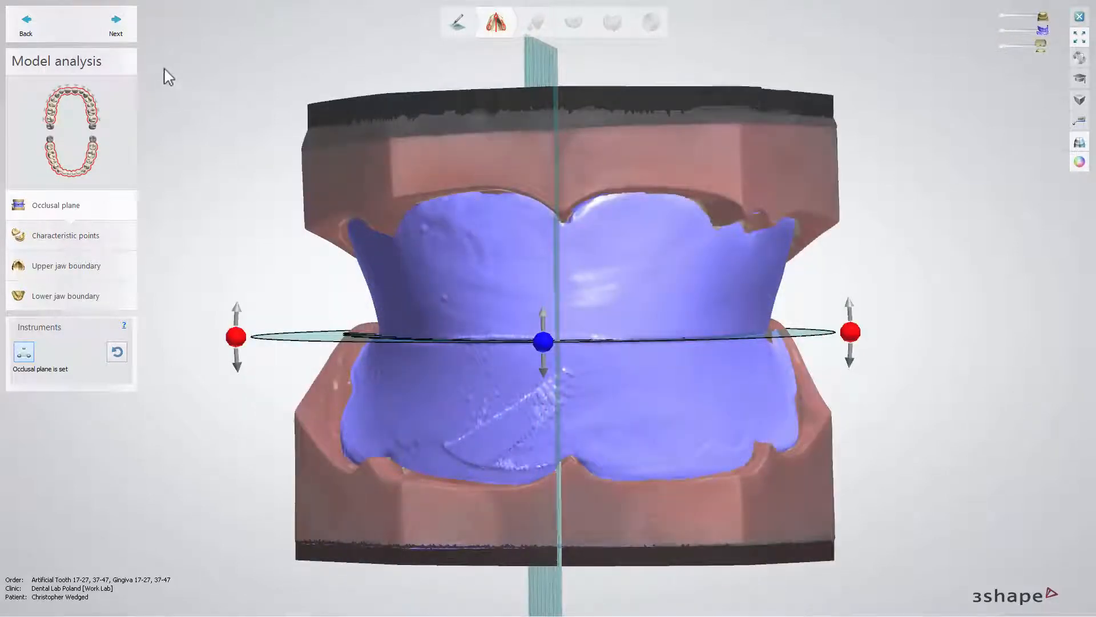
- With the wax rims hidden, mark the five maxillary points: both tuberosities, the incisive papilla and both canine points
left_click(128, 38)
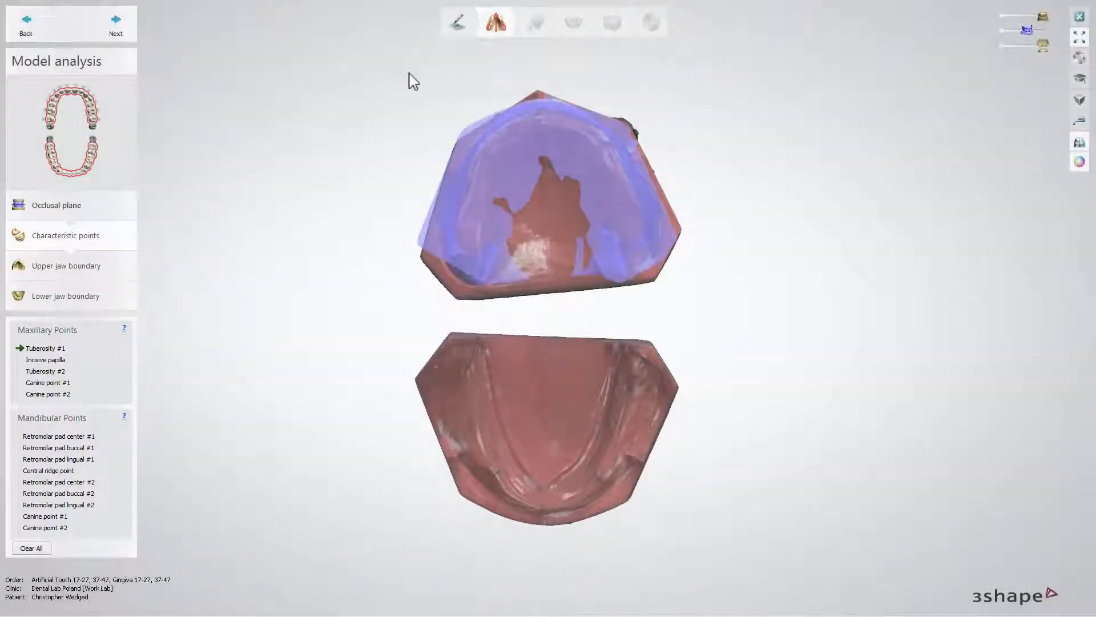
left_click(1000, 31)
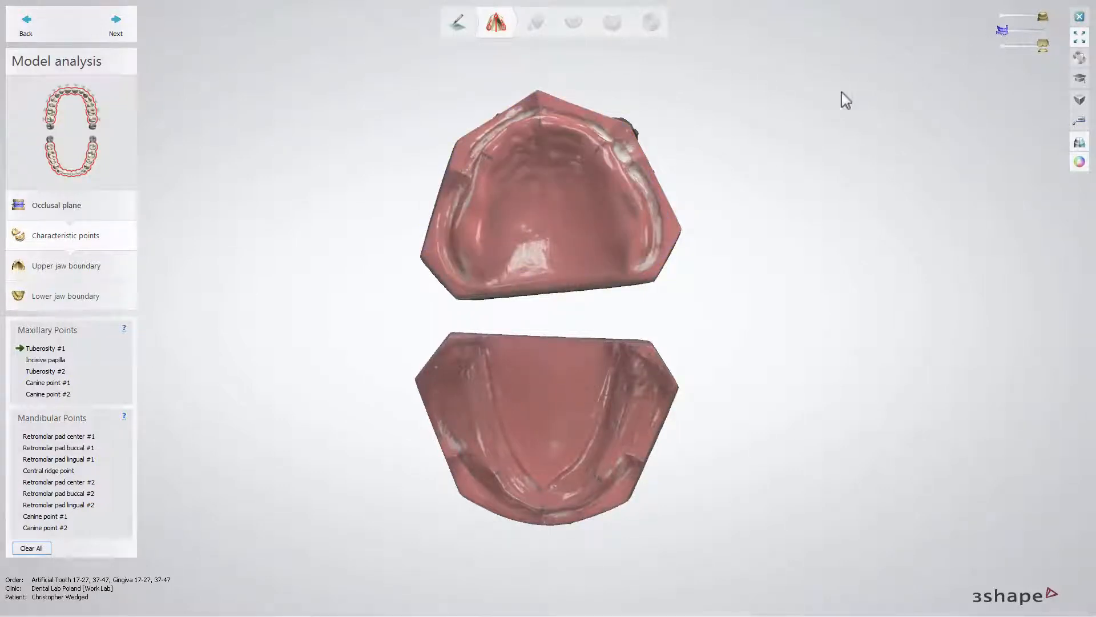
left_click(468, 235)
left_click(539, 120)
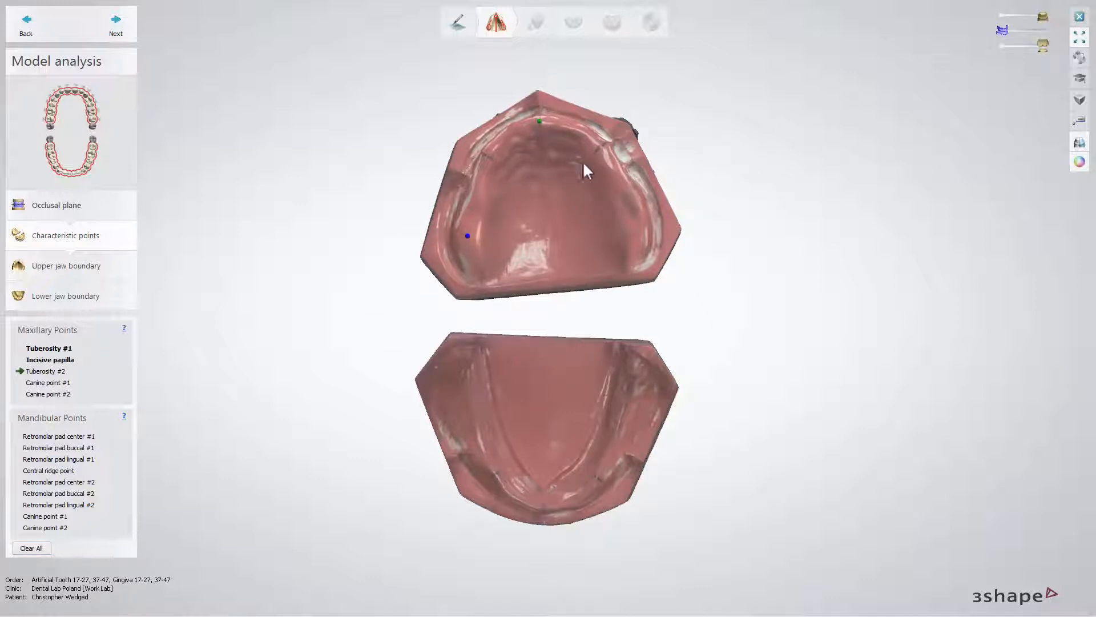
left_click(632, 232)
left_click(485, 152)
left_click(600, 144)
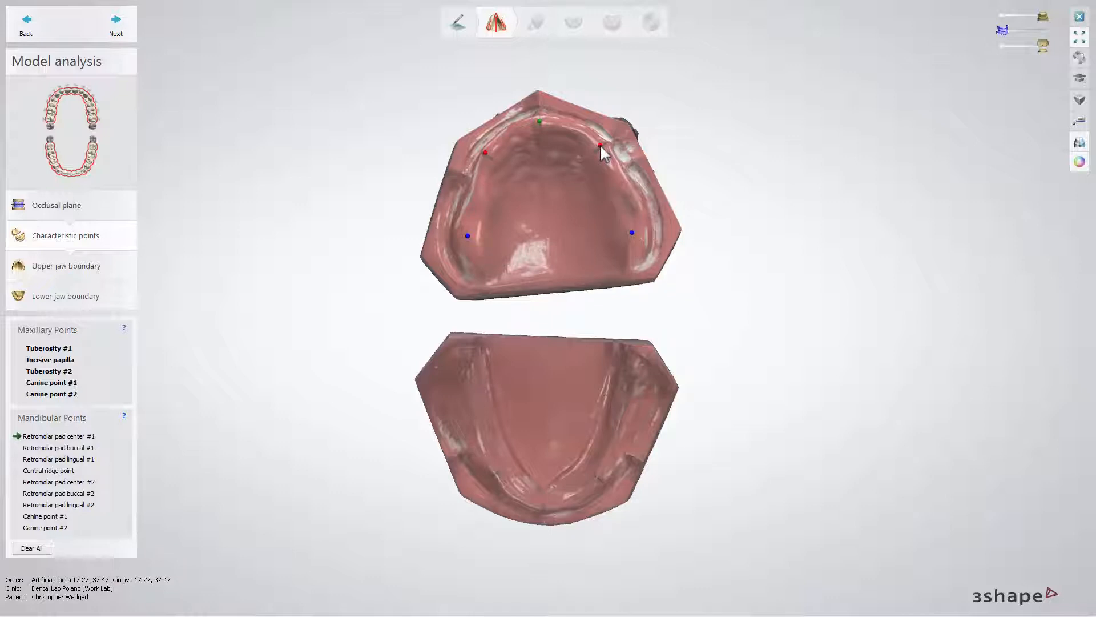
- Mark the first mandibular retromolar pad's center, buccal and lingual points and the central ridge point
left_click(465, 377)
left_click(446, 372)
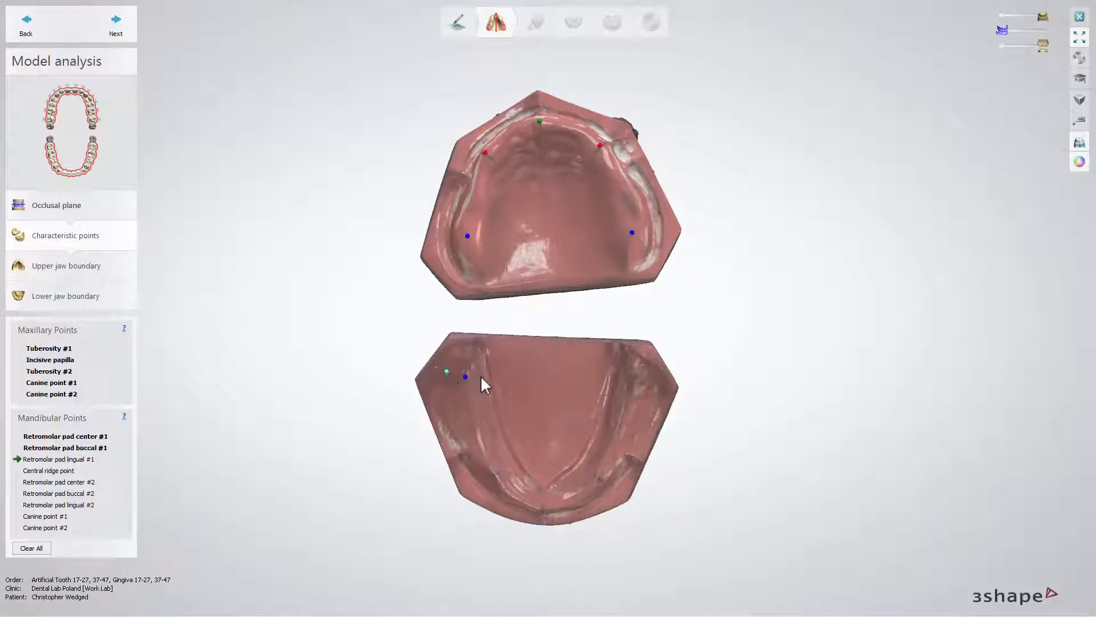
right_click_drag(481, 376, 474, 375)
left_click(473, 365)
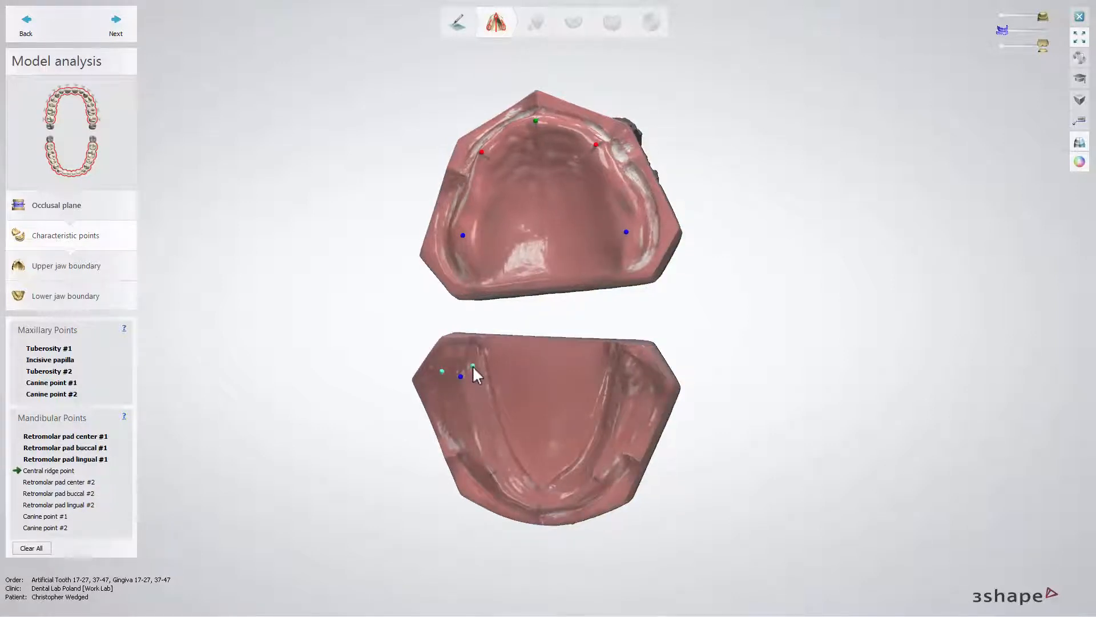
left_click(540, 508)
right_click_drag(574, 482, 588, 461)
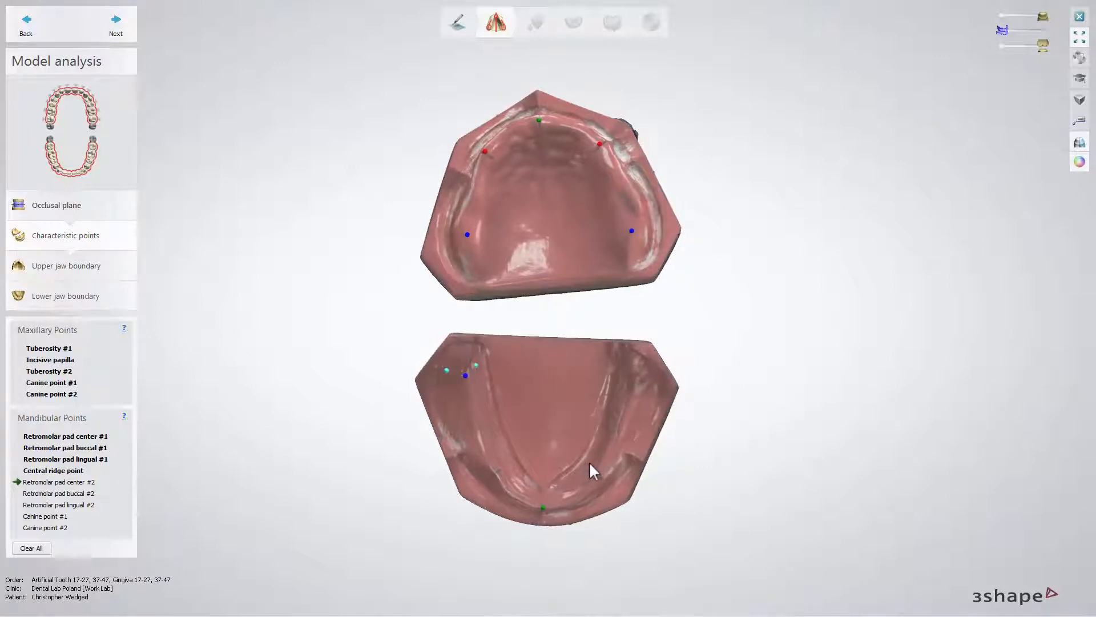
- Mark the second retromolar pad's center, buccal and lingual points plus both mandibular canine points, and accept the characteristic points
left_click(631, 386)
left_click(647, 381)
right_click_drag(601, 390, 619, 386)
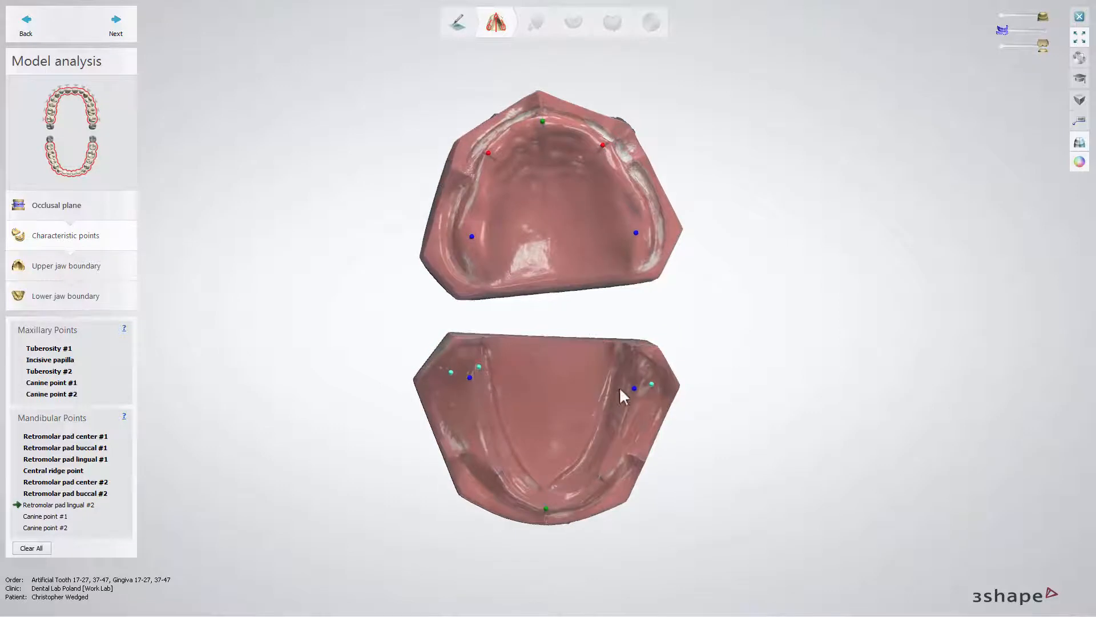
left_click(621, 378)
right_click_drag(567, 413, 565, 410)
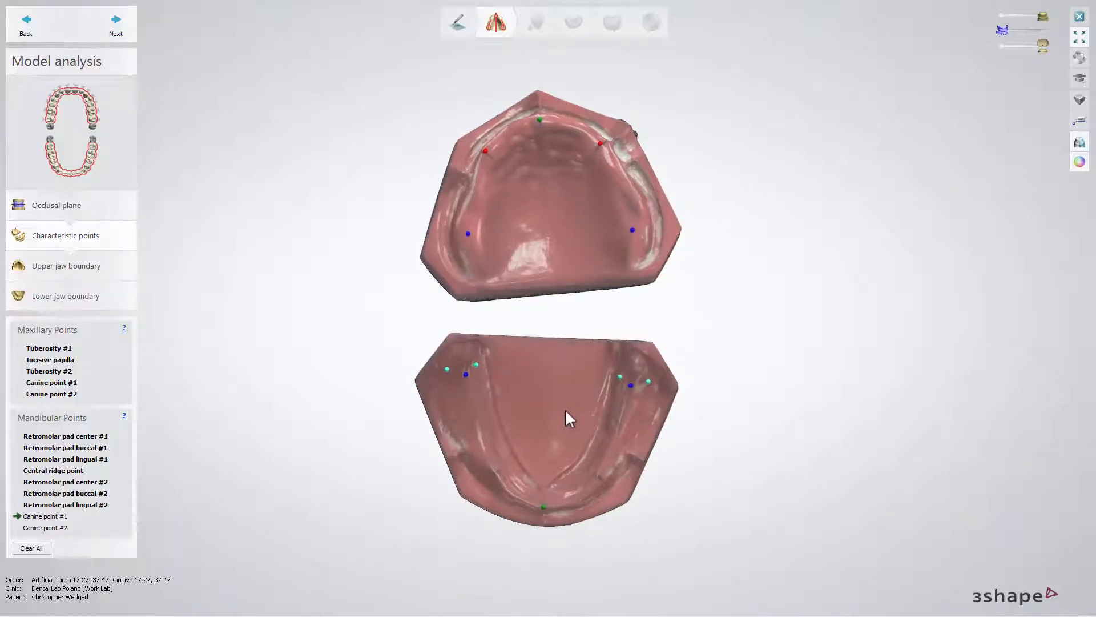
left_click(597, 477)
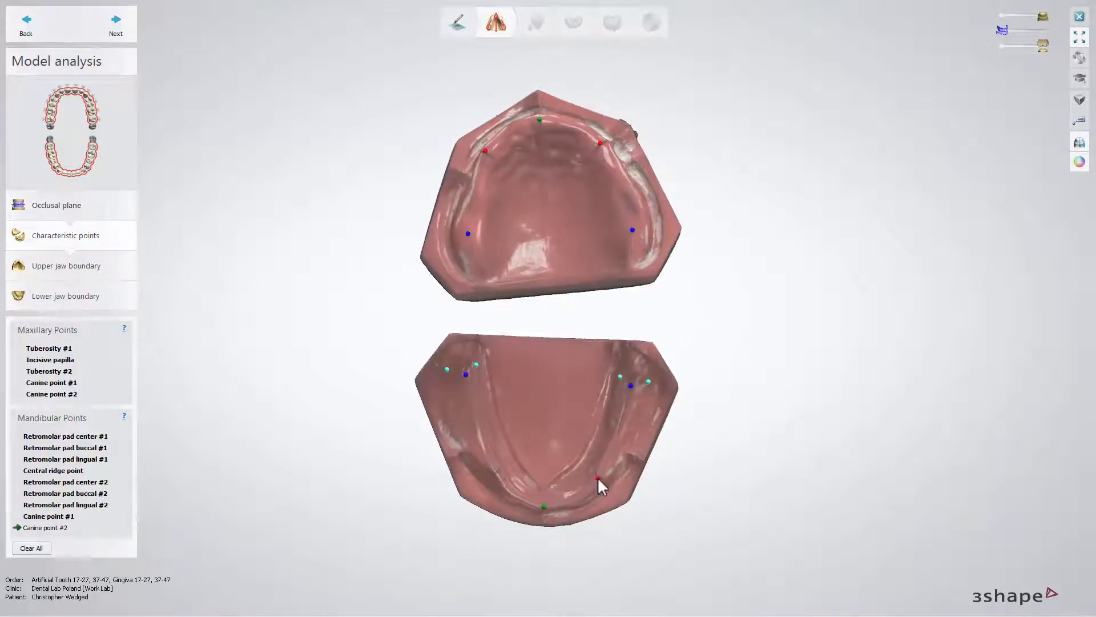
left_click(496, 473)
left_click(127, 35)
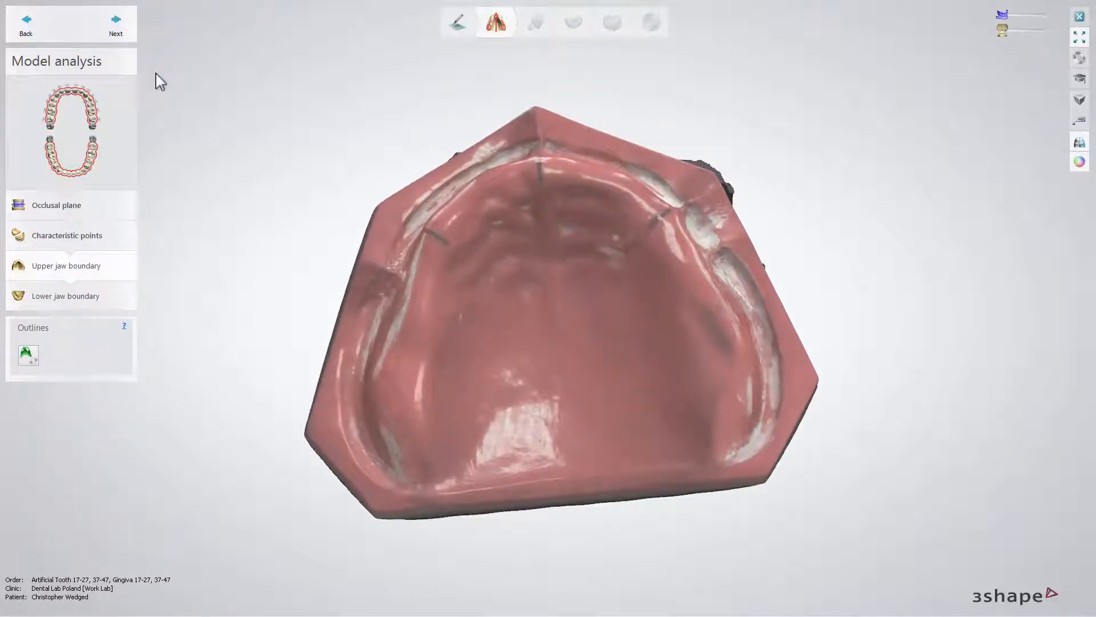
- Draw the closed denture outline on the upper jaw along the vestibule and across the back of the palate
left_click(35, 360)
right_click_drag(316, 353, 328, 353)
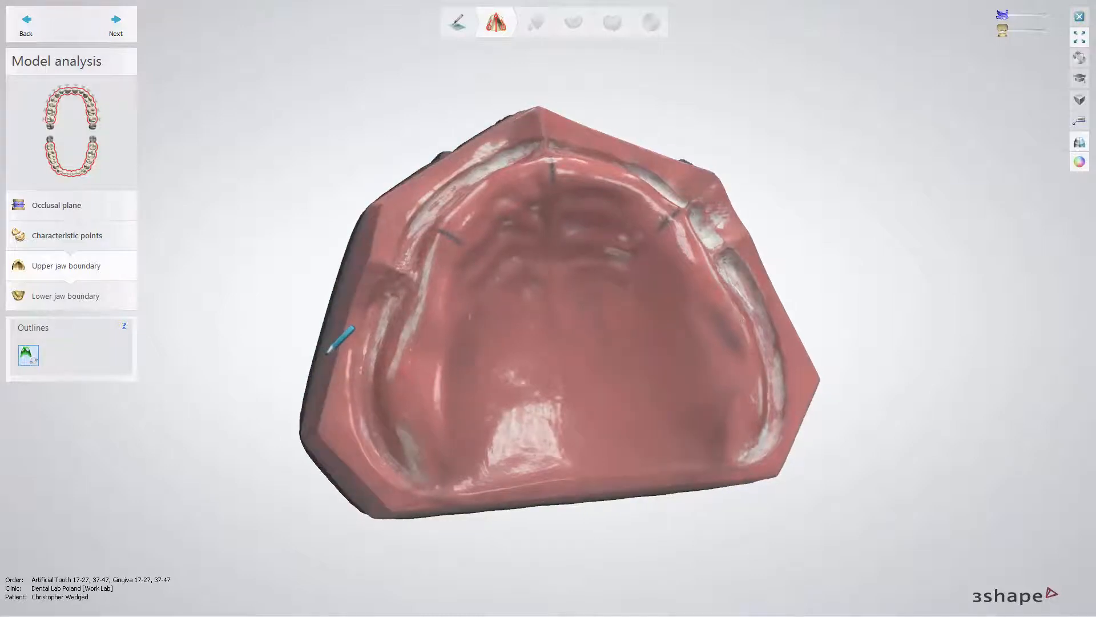
left_click(370, 435)
left_click(363, 409)
mouse_move(365, 417)
left_mouse_down()
mouse_move(379, 310)
mouse_move(419, 229)
mouse_move(476, 179)
left_mouse_up()
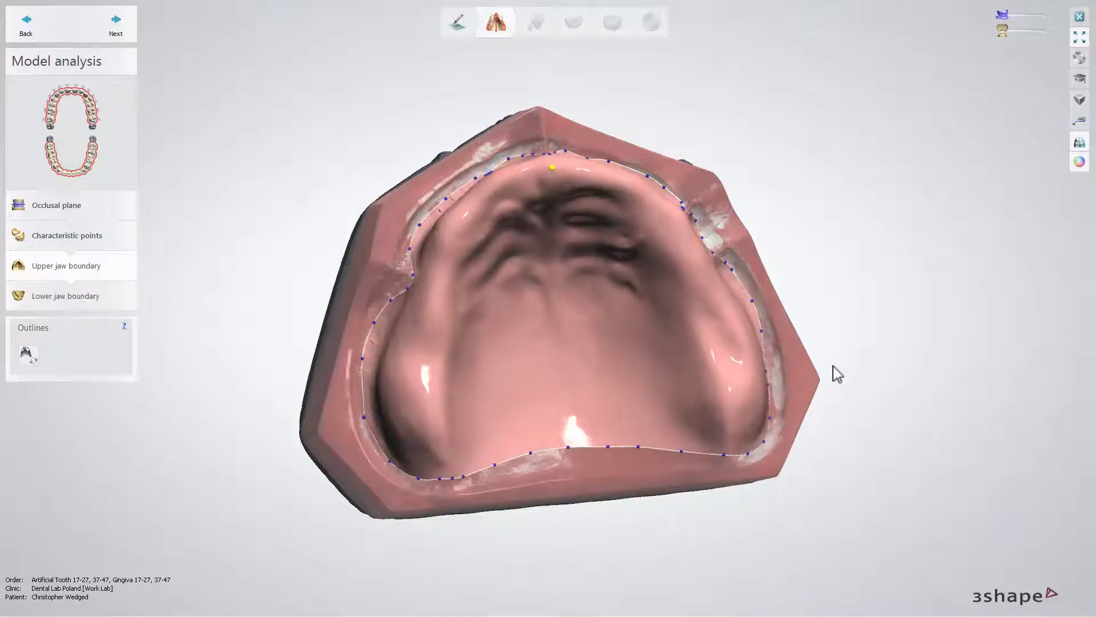
- Refine the posterior buccal side of the upper jaw outline by moving one control point, adding another and using Fast edit spline
right_click_drag(830, 374, 798, 372)
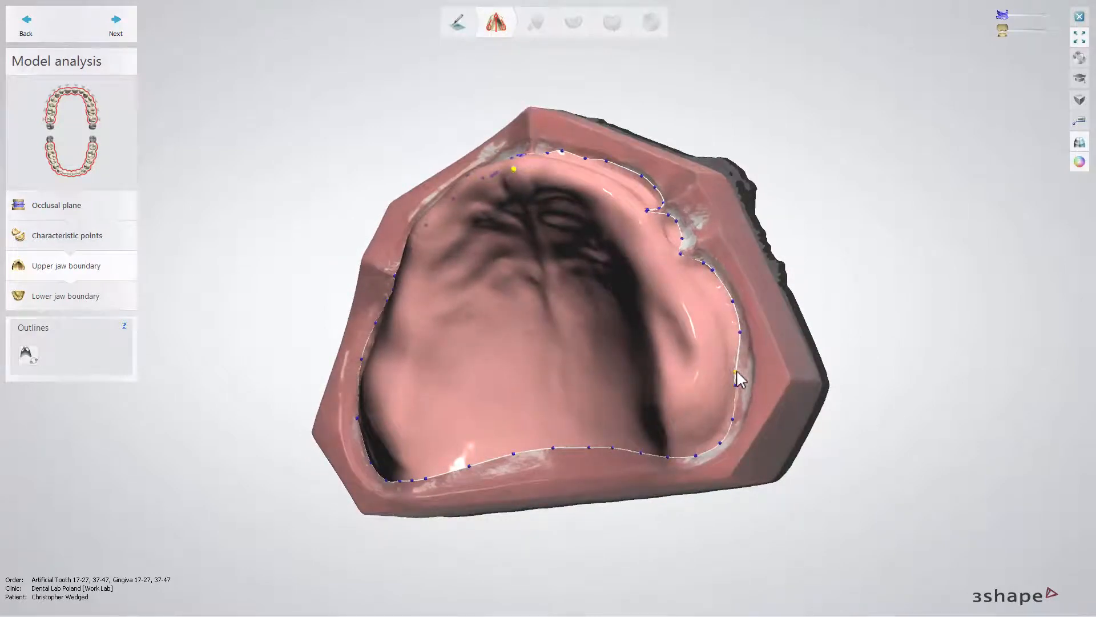
left_click_drag(735, 372, 740, 370)
right_click(741, 355)
left_click(756, 361)
right_click(739, 370)
left_click(768, 424)
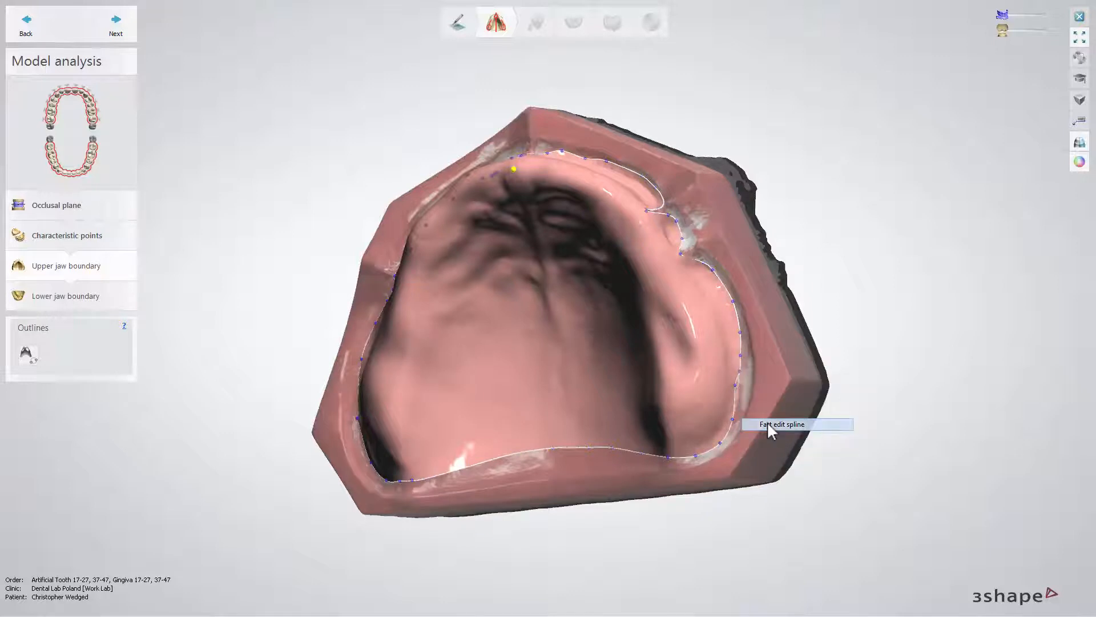
- Remove a surplus control point from the posterior buccal stretch of the upper jaw outline and accept the boundary
right_click(738, 396)
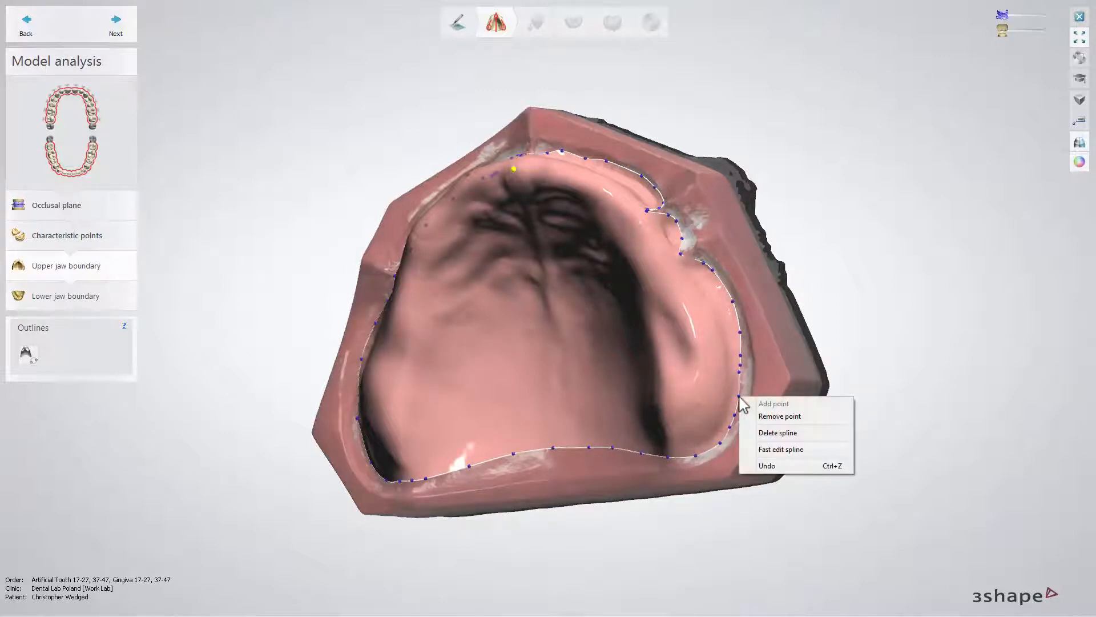
left_click(764, 417)
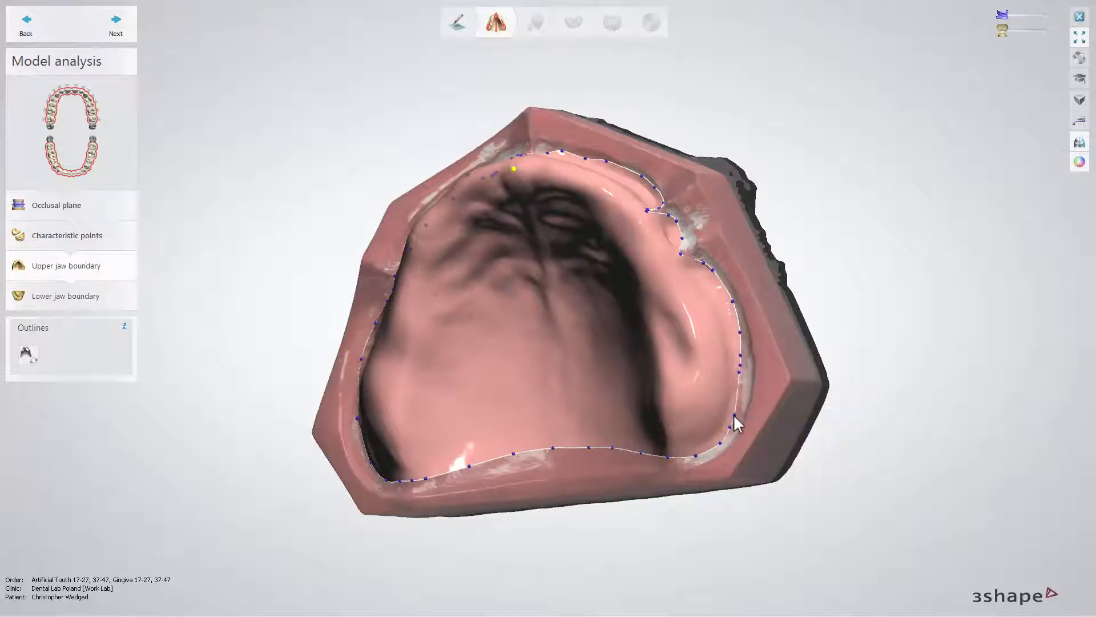
right_click(735, 418)
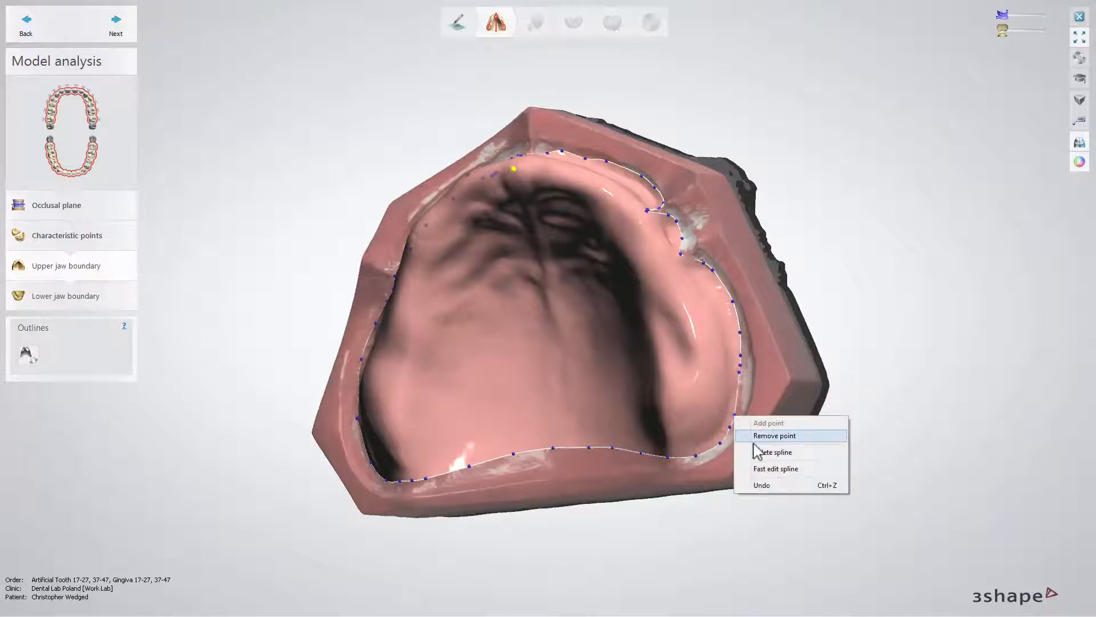
left_click(758, 453)
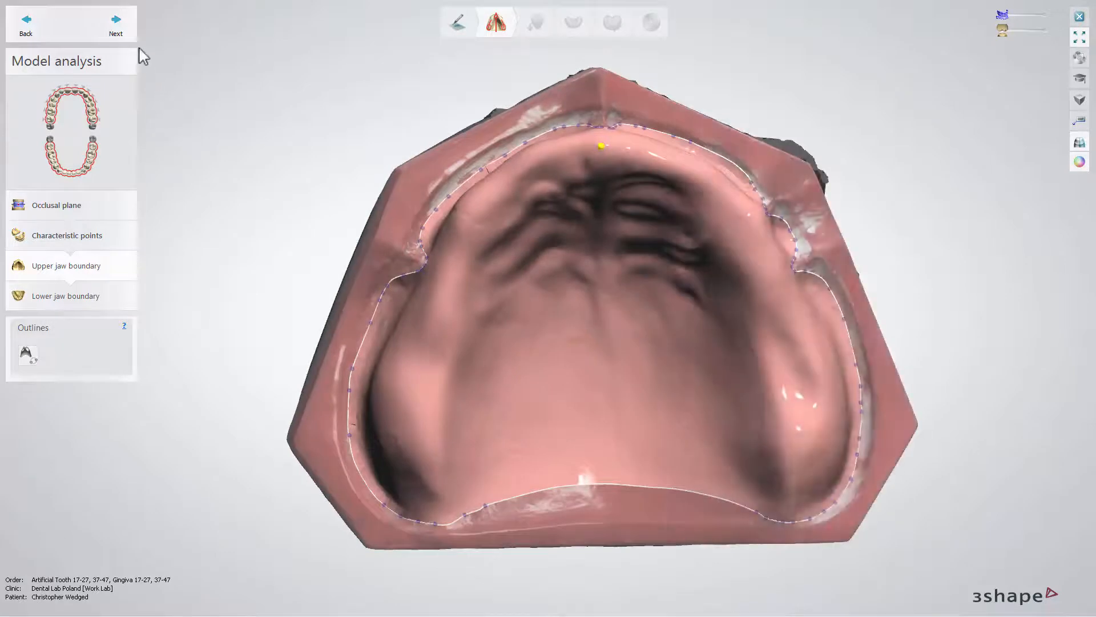
left_click(129, 33)
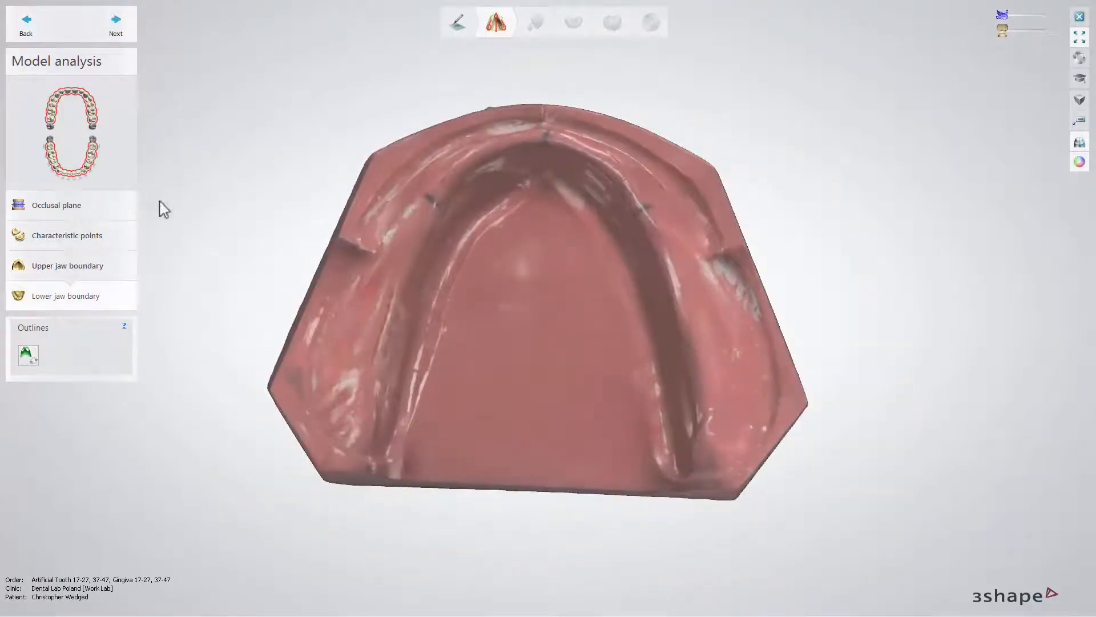
- Draw the closed denture outline on the lower jaw around the vestibule and along the lingual side of the ridge
left_click(310, 379)
left_click(374, 265)
left_click(382, 251)
left_click(380, 227)
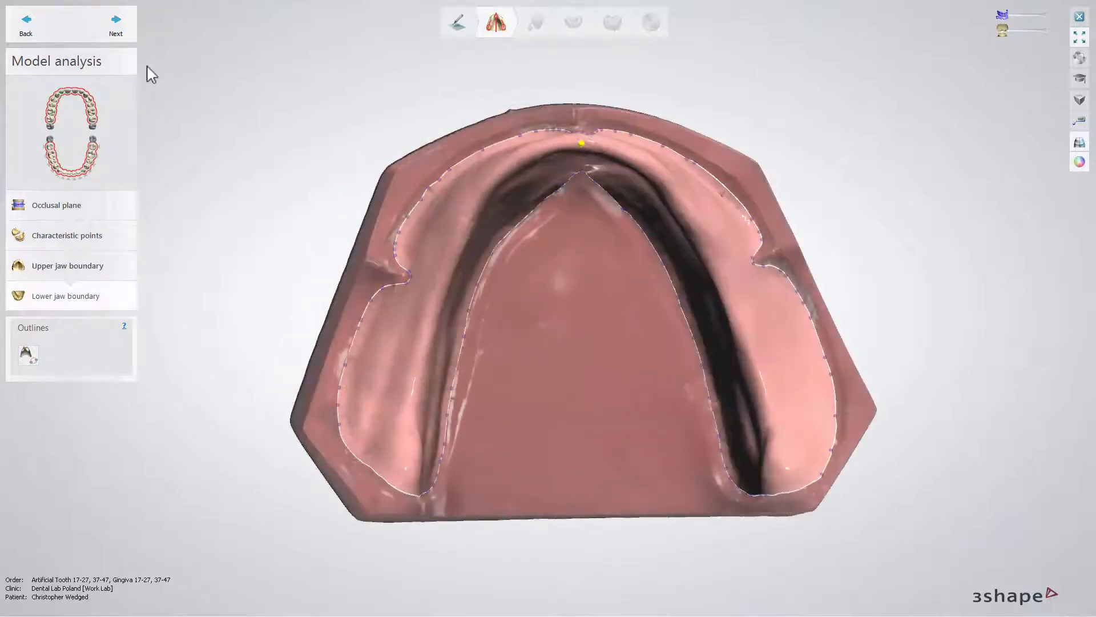
- Proceed to surveying and blocking out and show undercut depth colours on the upper jaw instead of its scan texture
left_click(121, 38)
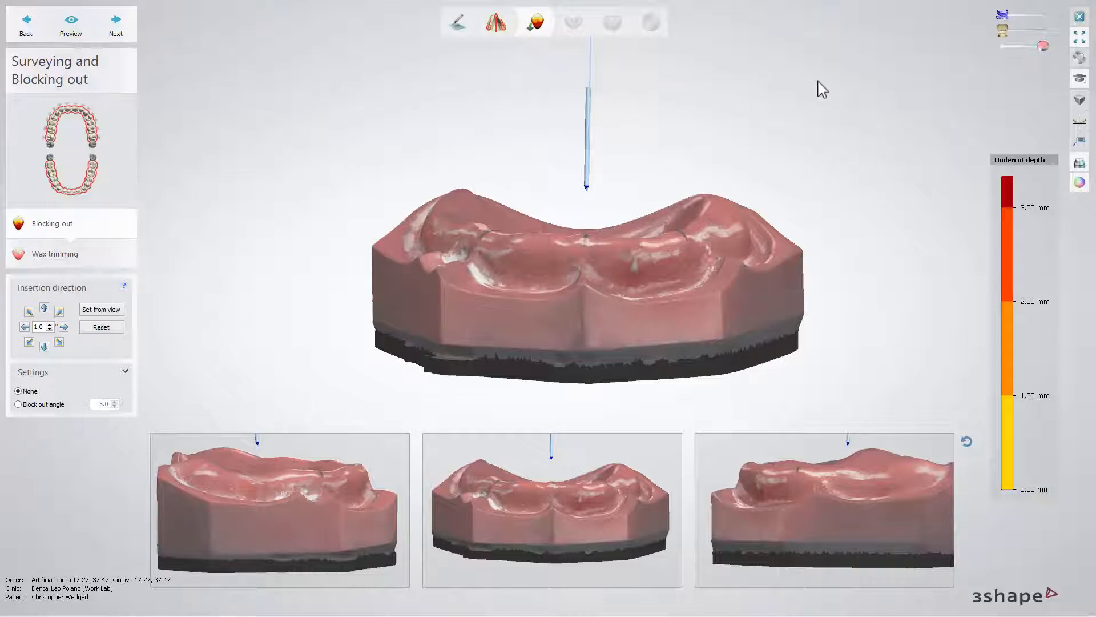
left_click(1078, 185)
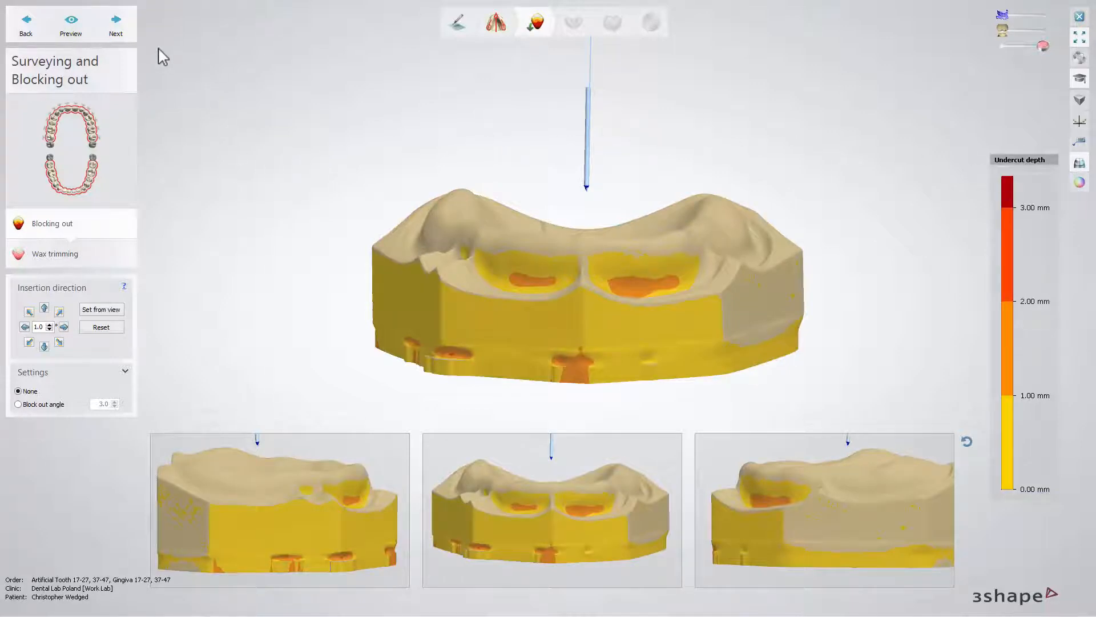
- Accept the blocking out and wax trimming of both jaws, restore the lower jaw's scan texture, and proceed to FD Design
left_click(130, 42)
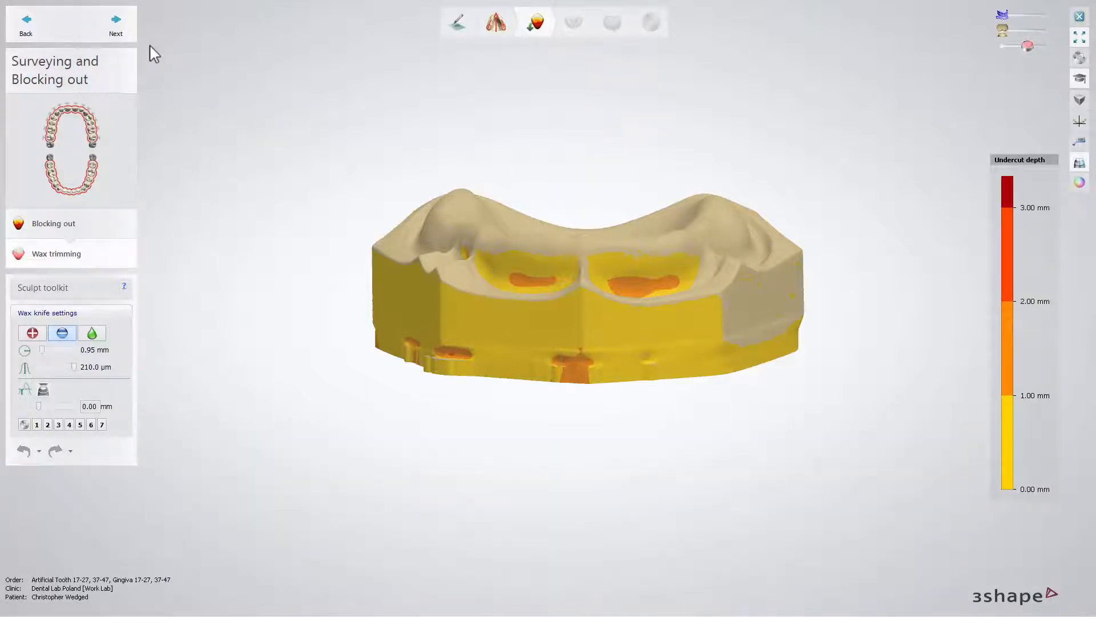
left_click(135, 41)
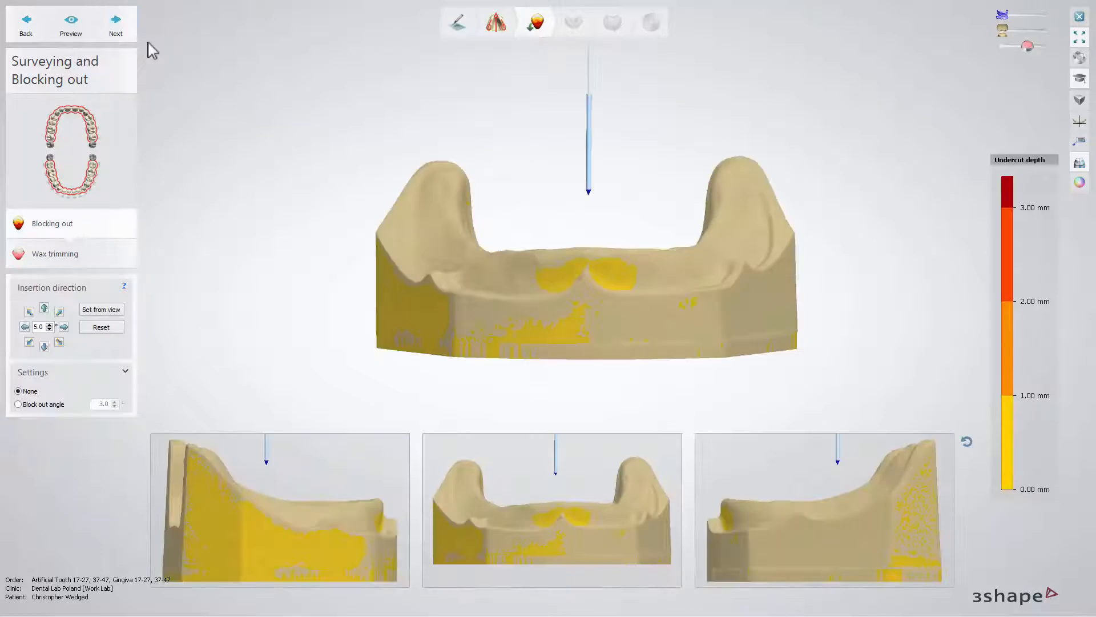
left_click(1076, 184)
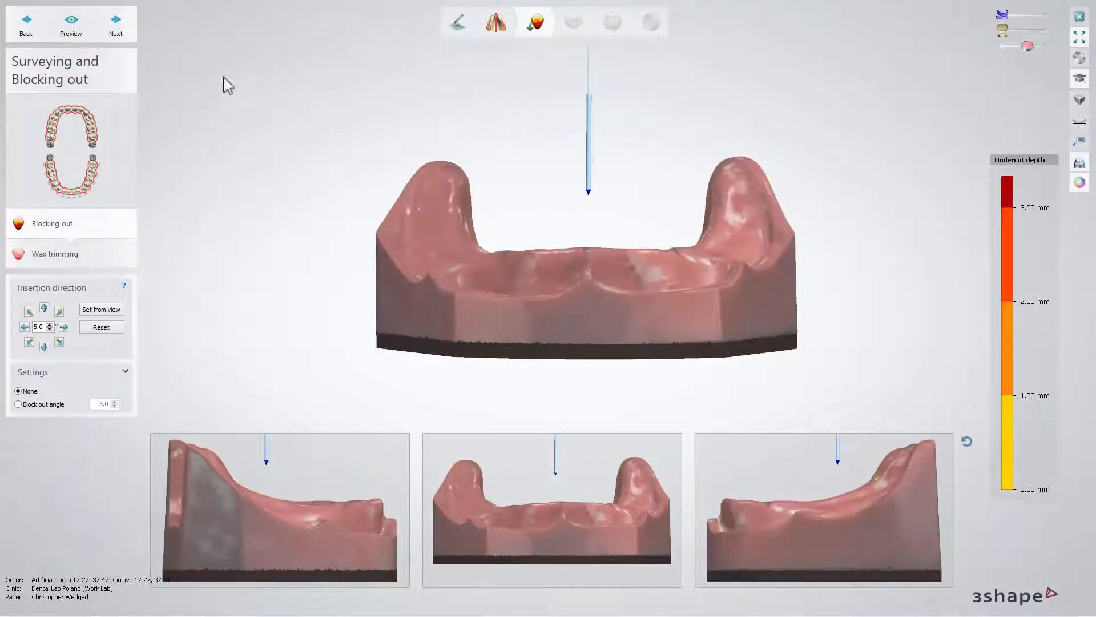
left_click(135, 40)
left_click(118, 26)
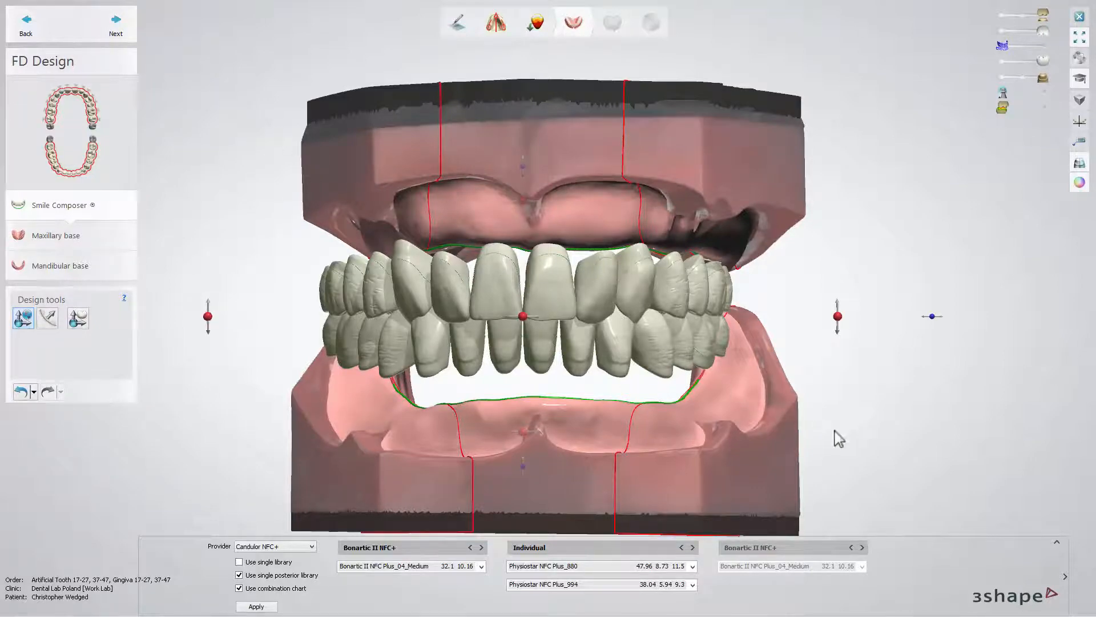
- Expand the tooth library previews and browse the anterior moulds through Vigorous and Delicate back to Individual
left_click(1059, 544)
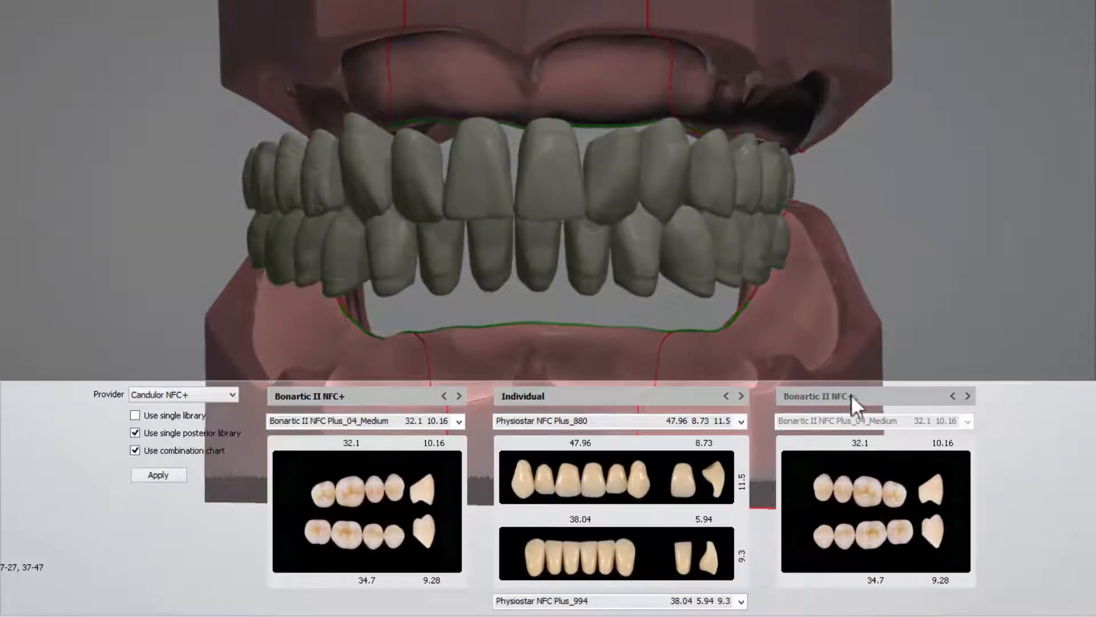
left_click(742, 397)
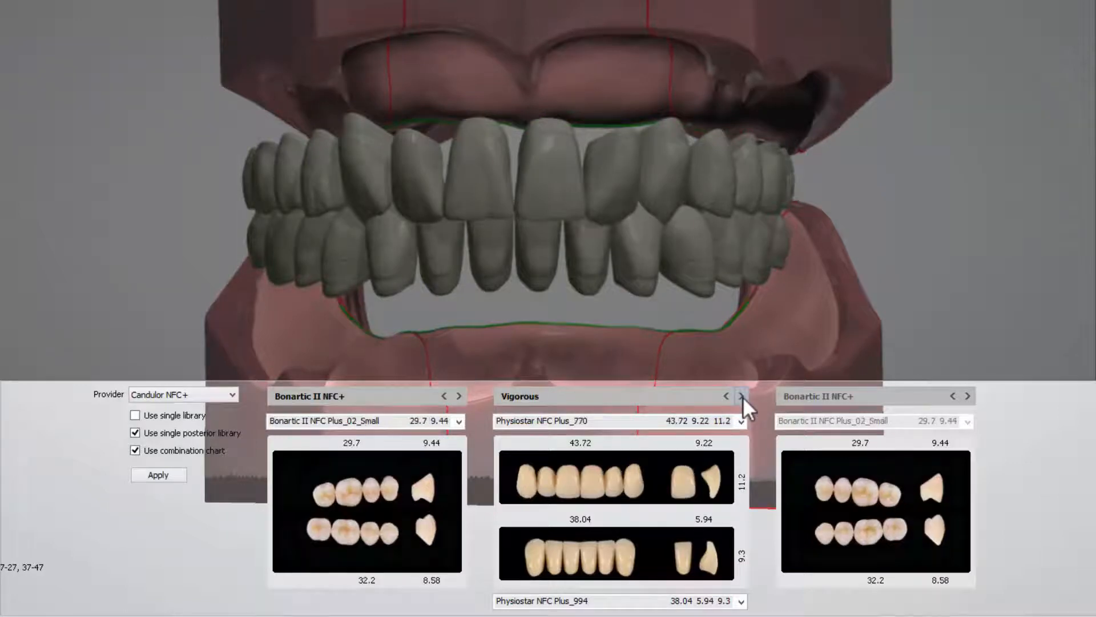
left_click(742, 396)
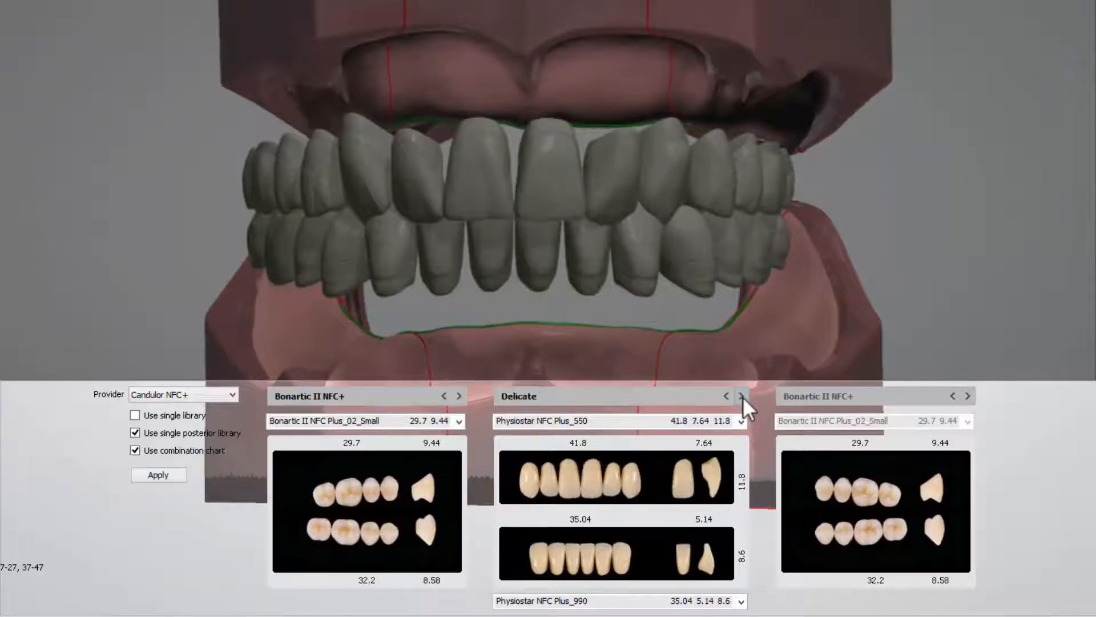
left_click(742, 396)
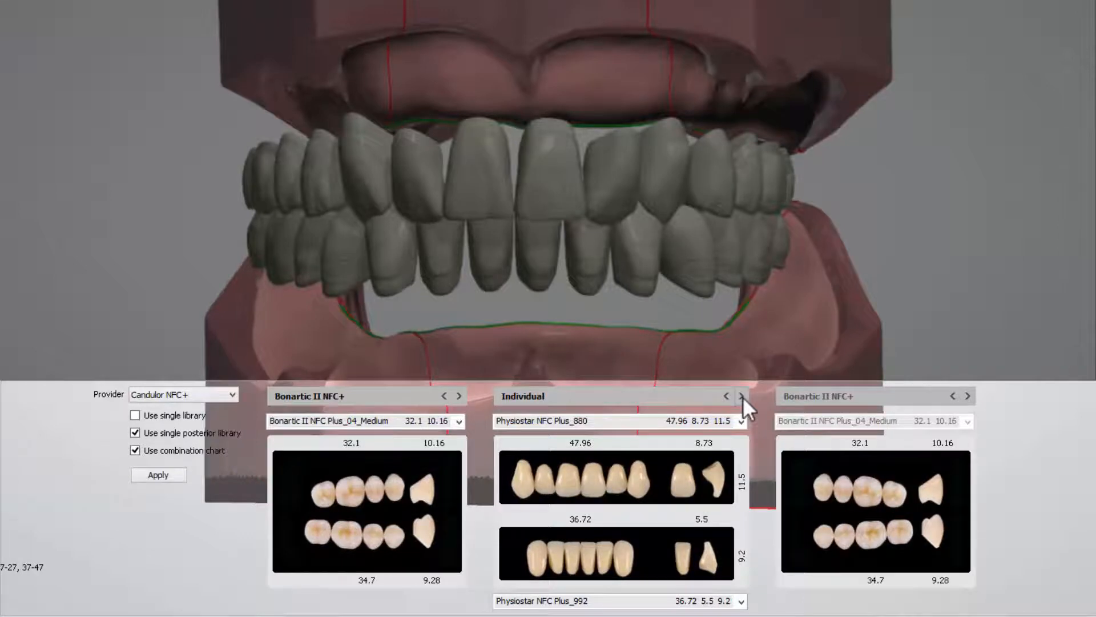
- Choose Physiostar NFC Plus_884 for the upper anteriors and Physiostar NFC Plus_998 for the lower anteriors, and apply the library selection
left_click(742, 420)
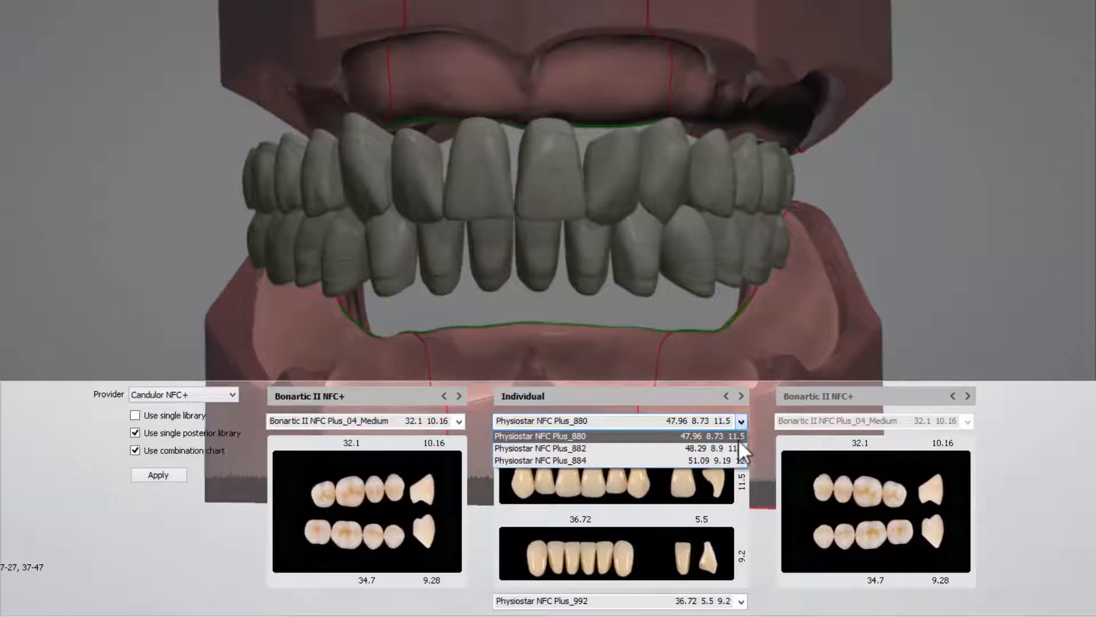
left_click(738, 440)
left_click(744, 422)
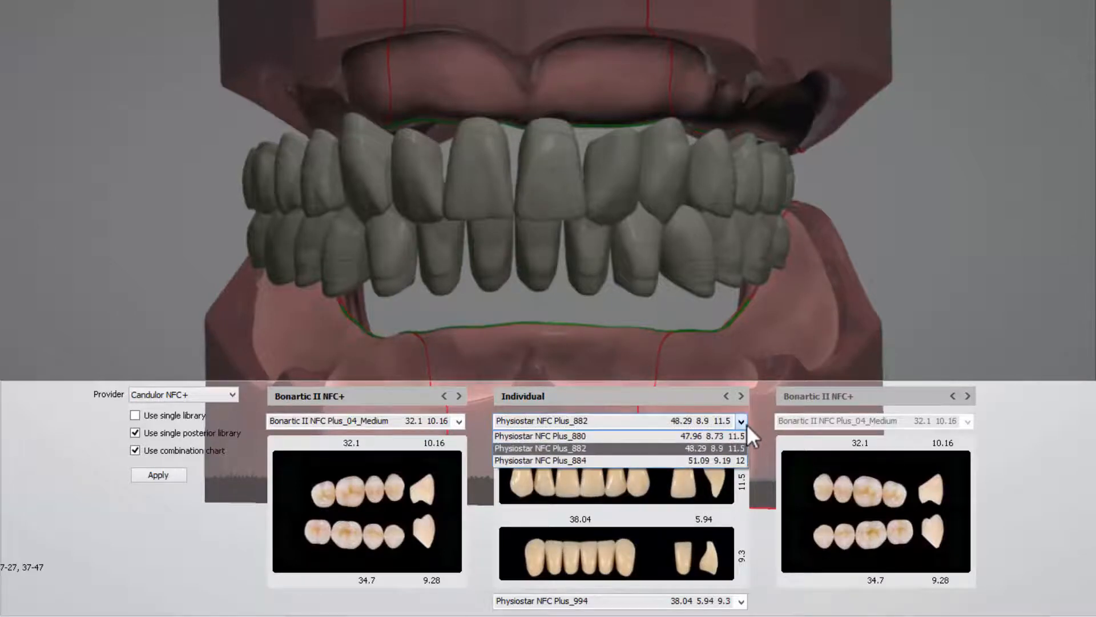
left_click(739, 457)
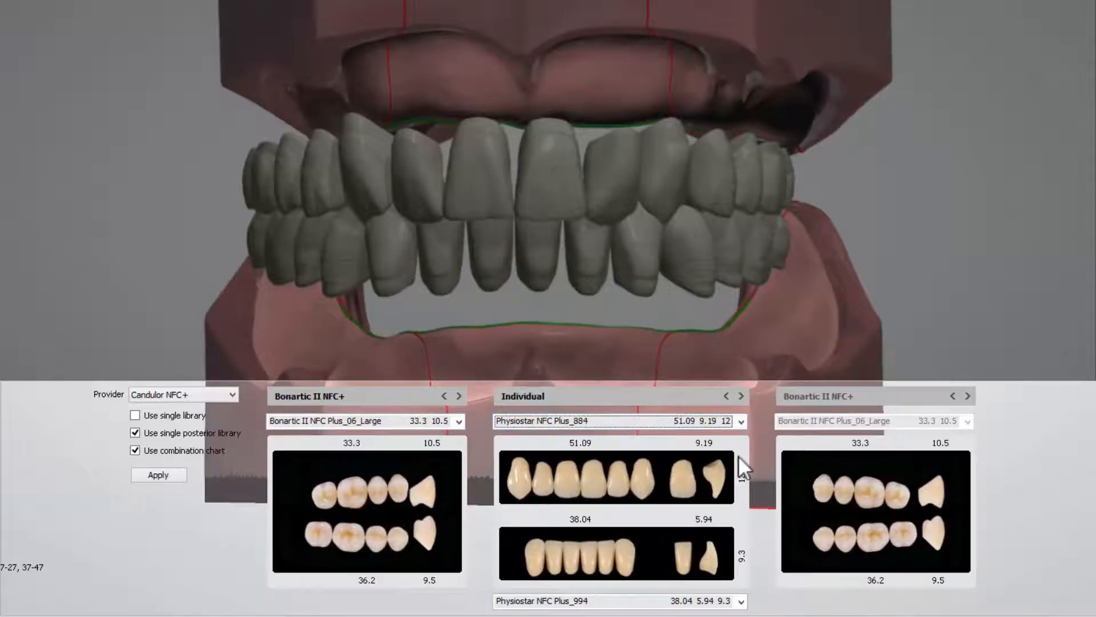
left_click(742, 601)
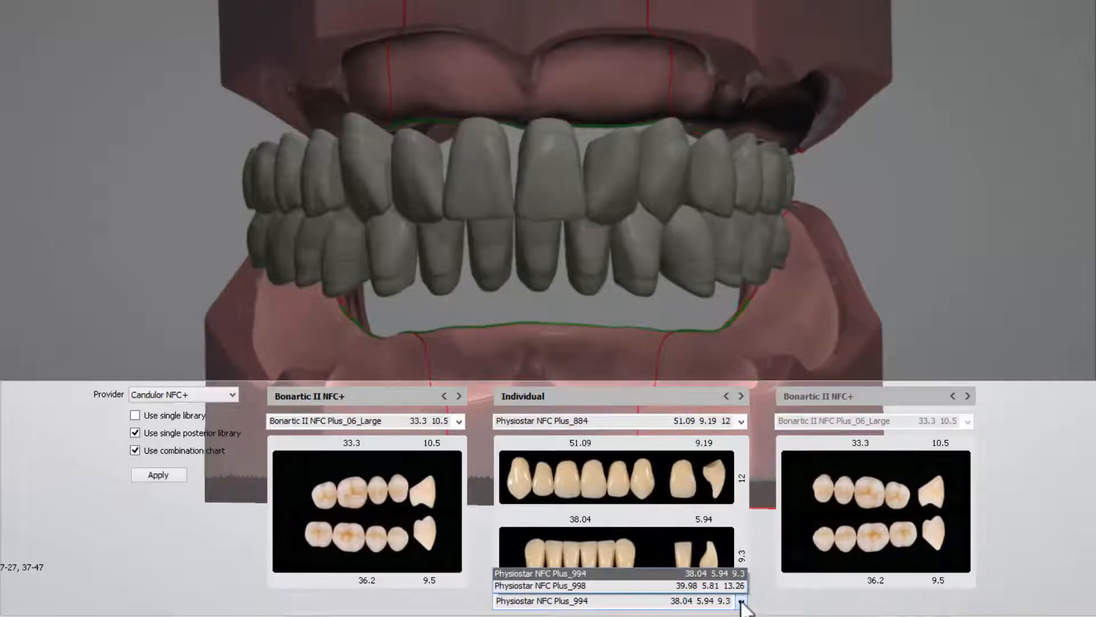
left_click(738, 588)
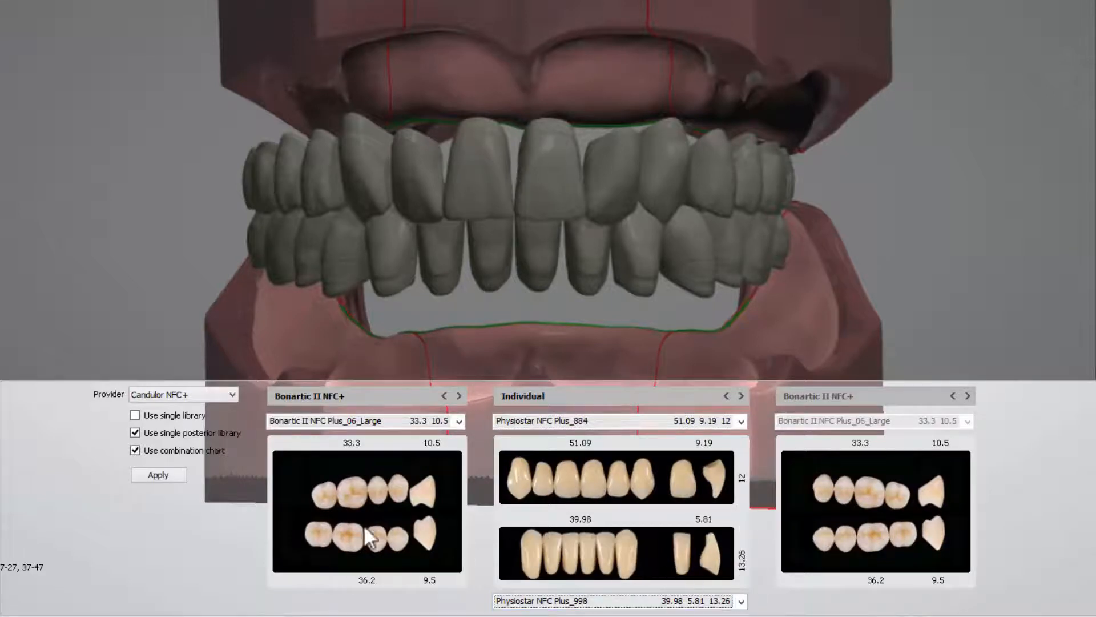
left_click(174, 478)
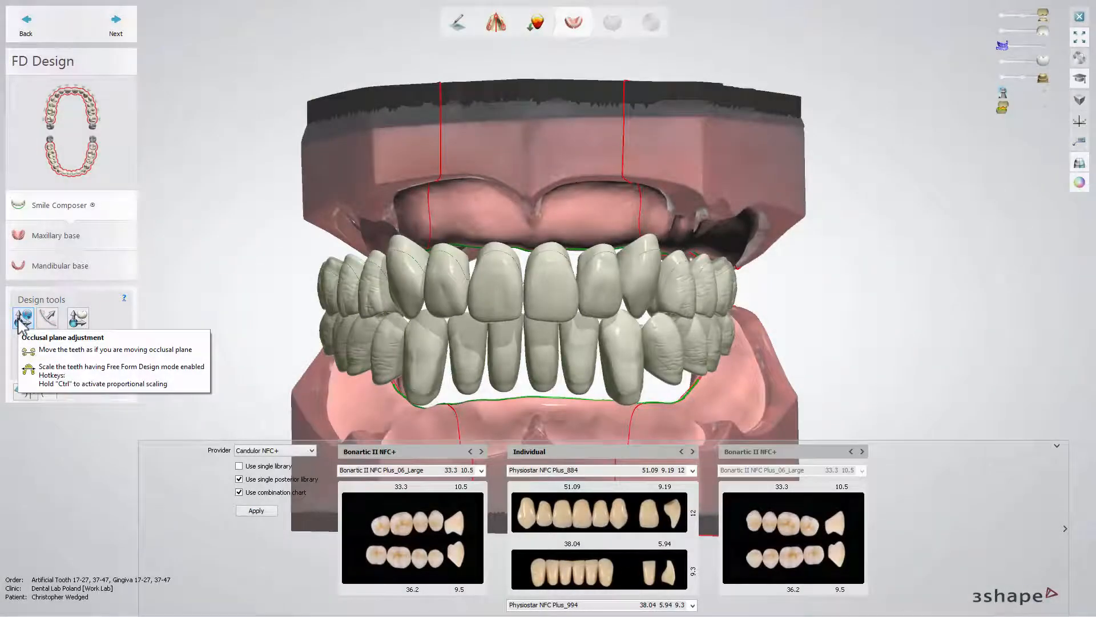
- Shift and tilt the complete upper and lower tooth setup with Occlusal plane adjustment
left_click(19, 322)
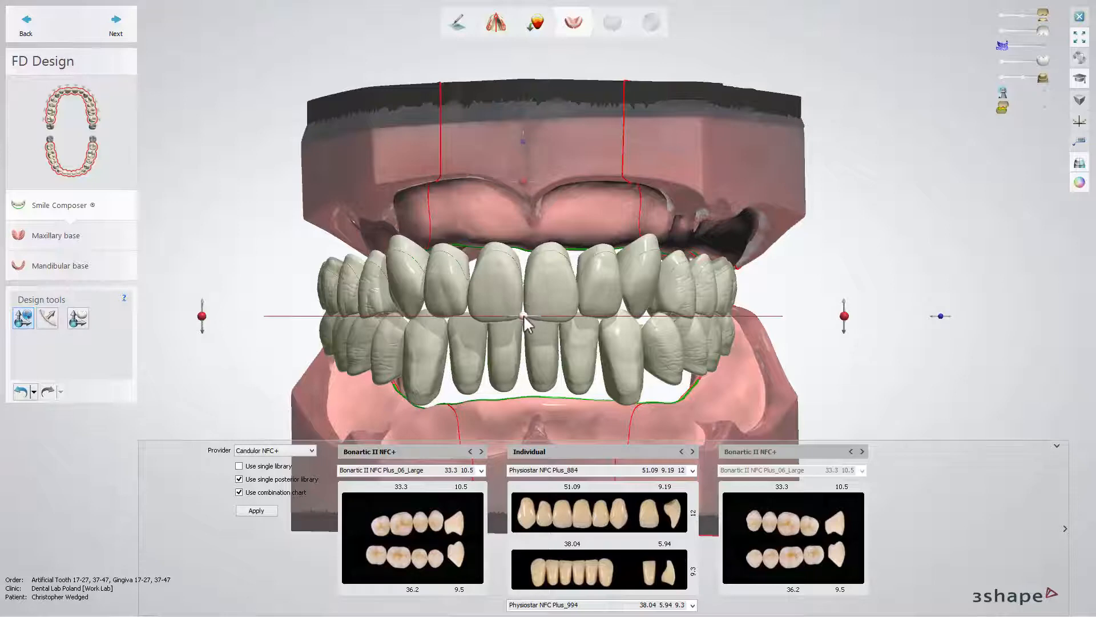
mouse_move(523, 314)
left_mouse_down()
mouse_move(483, 313)
mouse_move(502, 313)
left_mouse_up()
left_click_drag(851, 316, 843, 313)
left_click_drag(939, 313, 948, 314)
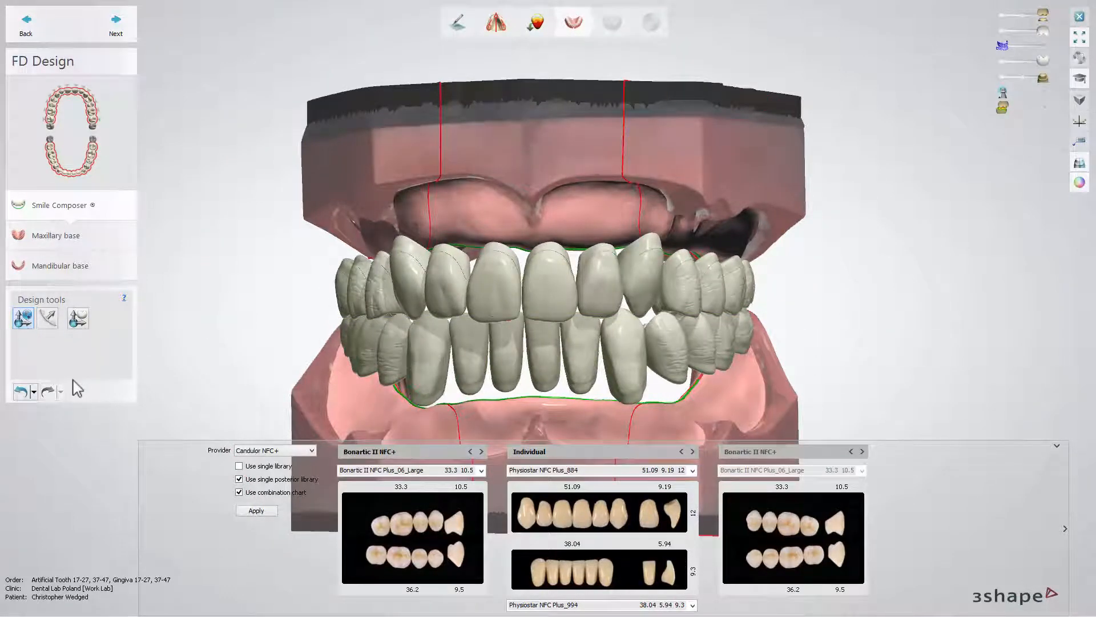
- Enable Distal mode and Show overlaps in Arch Setup, and examine the overjet and overbite at the front teeth
left_click(50, 320)
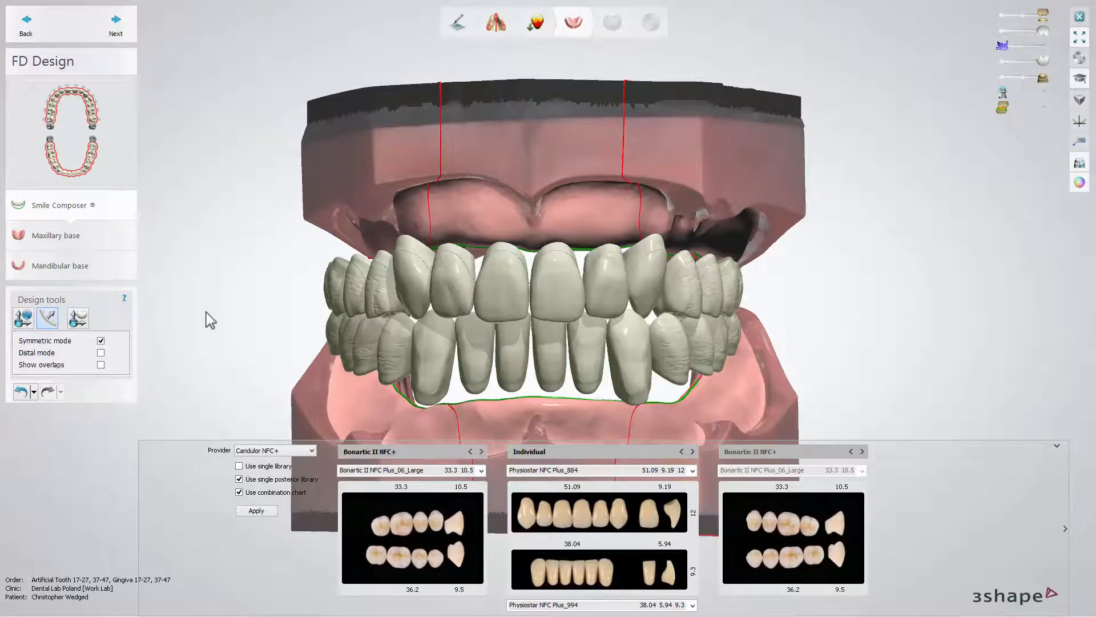
left_click(100, 353)
right_click_drag(188, 355, 231, 355)
mouse_move(342, 322)
left_mouse_down()
mouse_move(342, 307)
mouse_move(341, 334)
mouse_move(338, 326)
left_mouse_up()
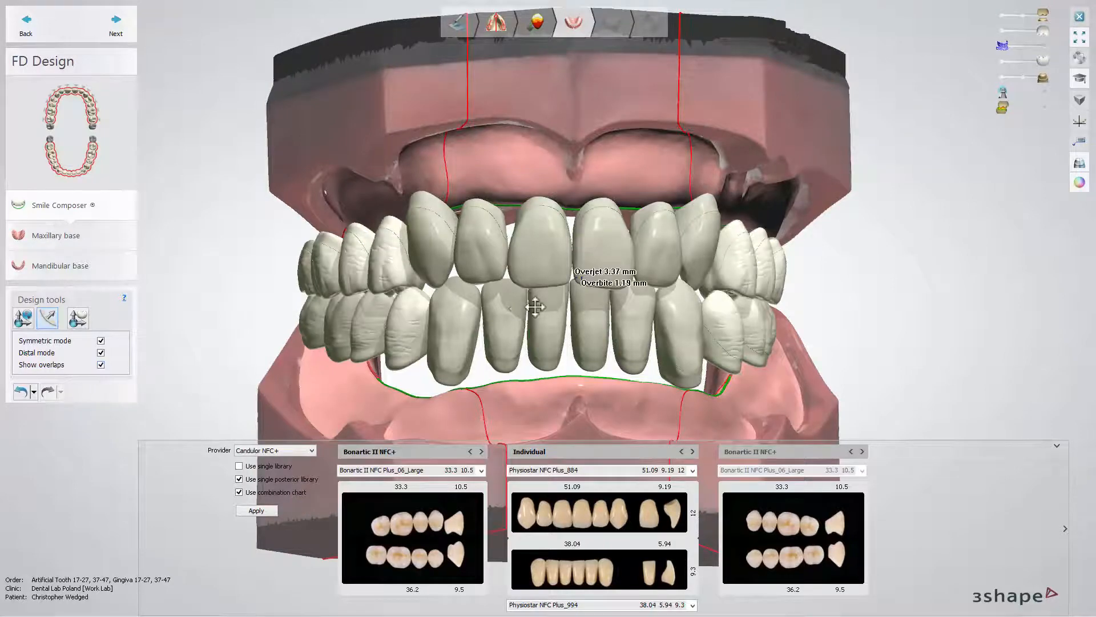
scroll(571, 283, "up", 5)
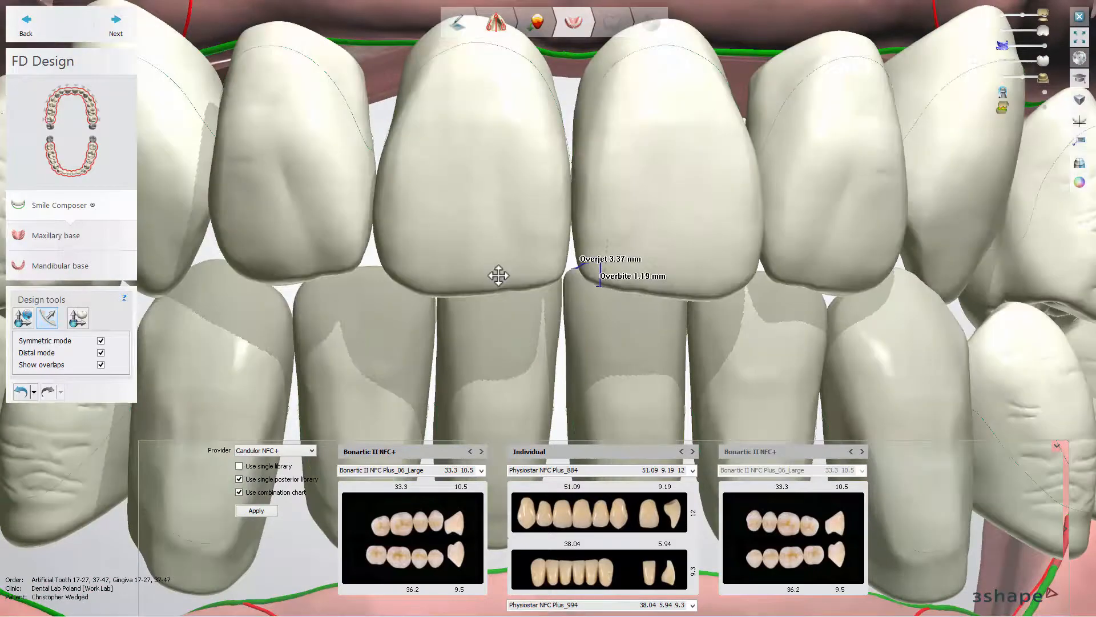
mouse_move(497, 276)
right_mouse_down()
mouse_move(547, 274)
mouse_move(495, 279)
right_mouse_up()
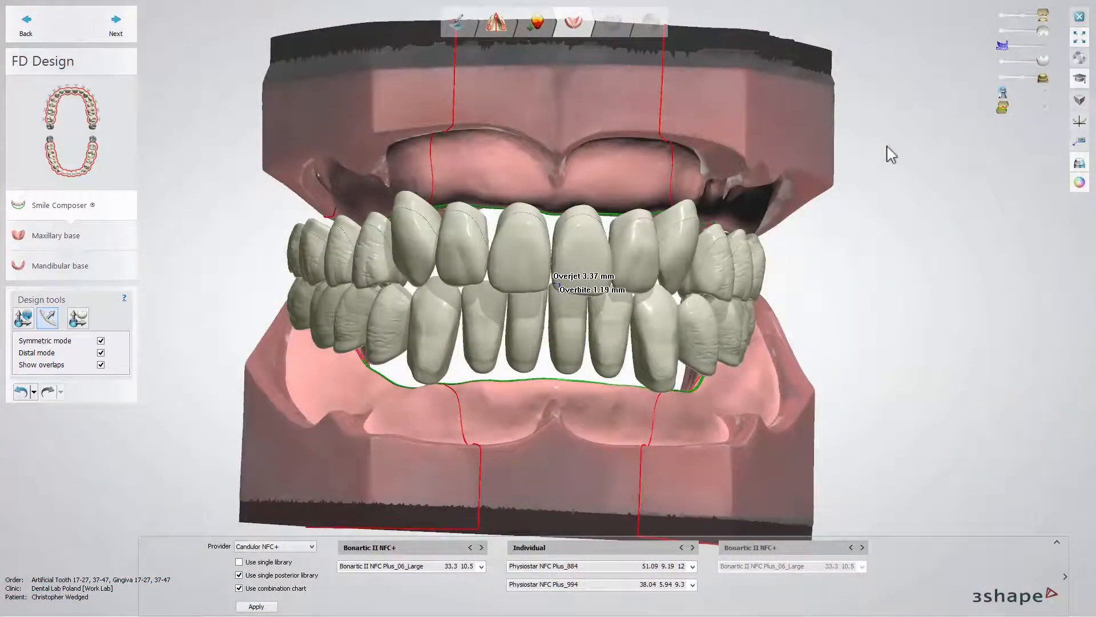
- Turn on the occlusion map and hide the upper jaw scan and the upper teeth
left_click(1043, 108)
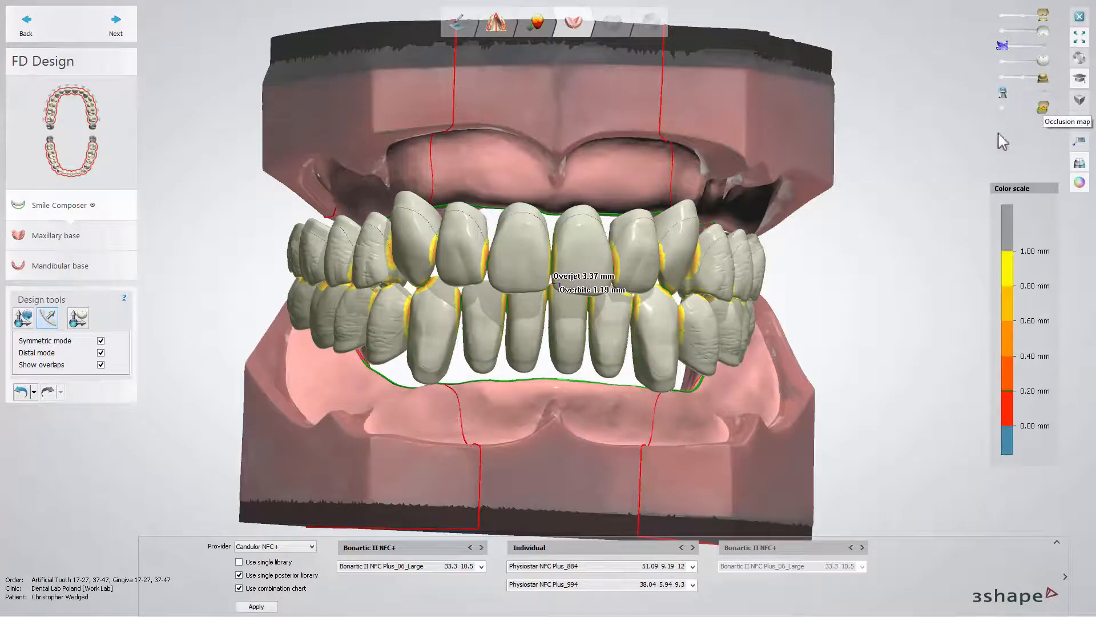
mouse_move(878, 267)
right_mouse_down()
mouse_move(820, 265)
mouse_move(893, 265)
mouse_move(884, 268)
right_mouse_up()
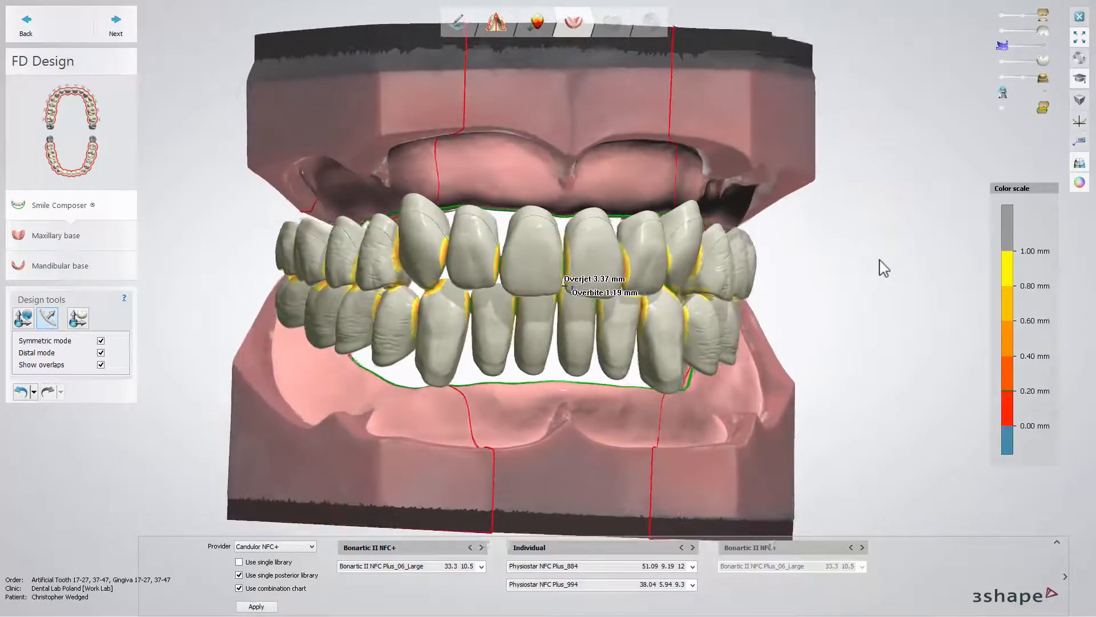
left_click(1004, 17)
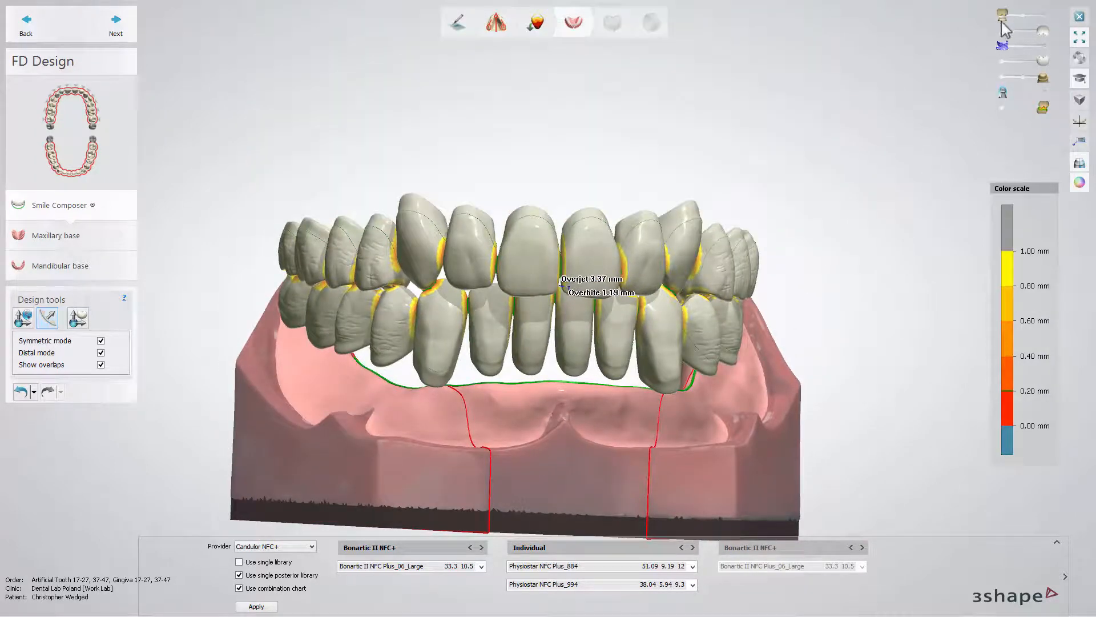
left_click(1002, 30)
- Examine the lower teeth's occlusal contacts from above, and briefly hide these teeth to check the guide lines along the ridge
right_click_drag(888, 115, 884, 253)
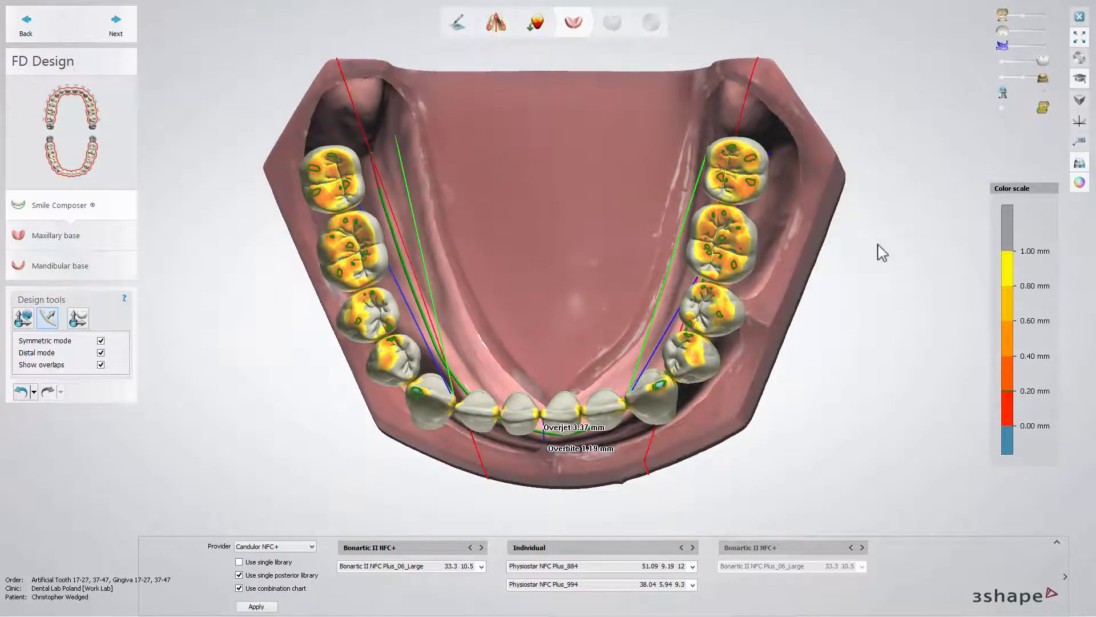
left_click(1001, 64)
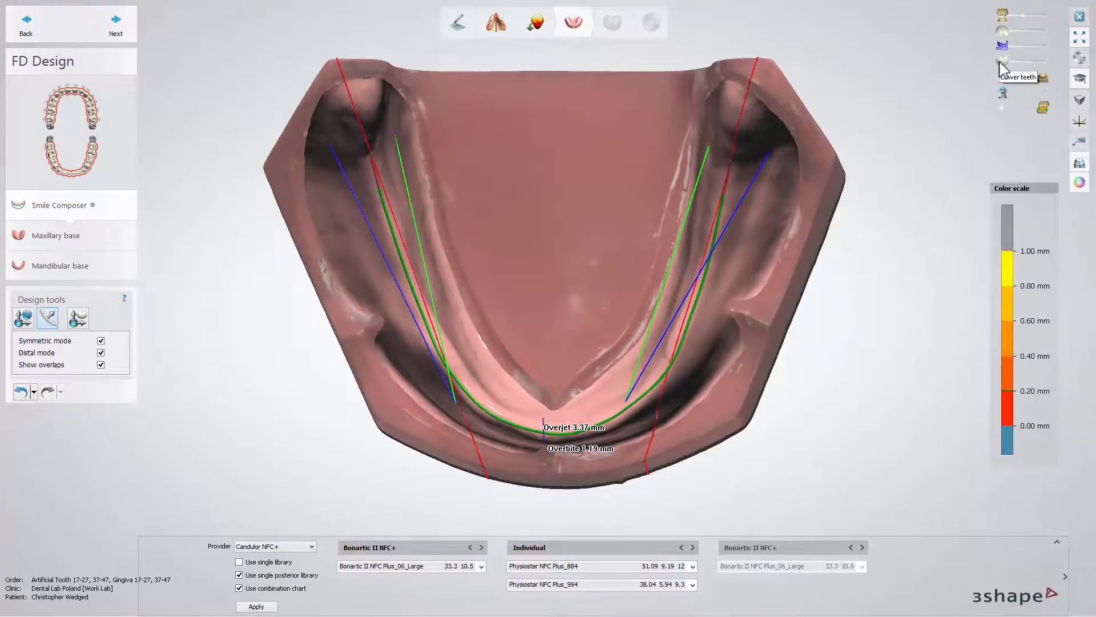
left_click(1044, 61)
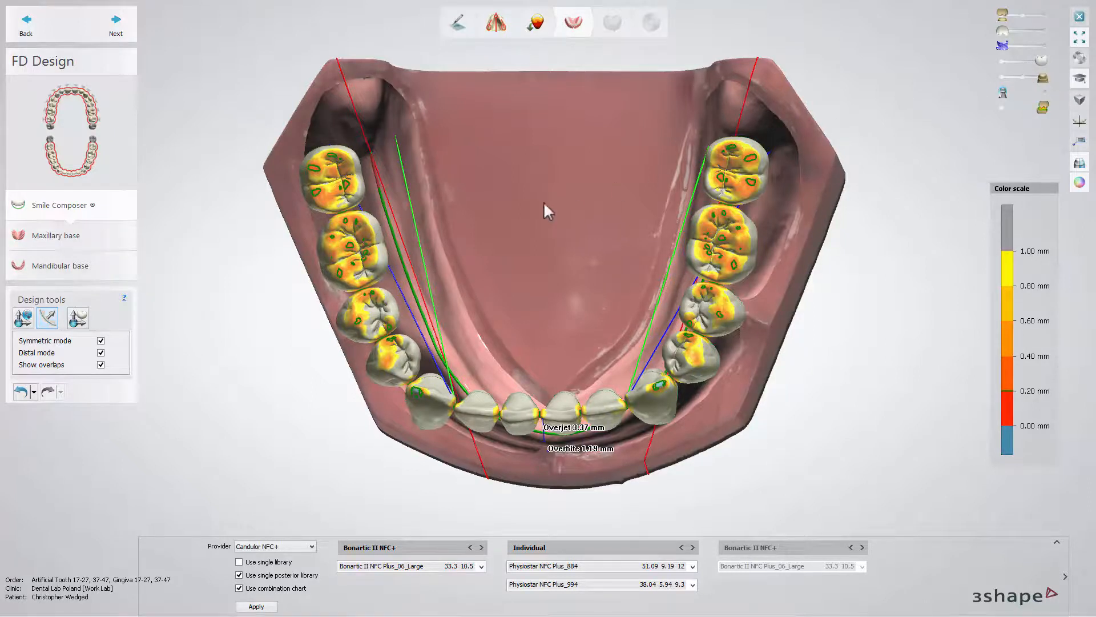
- Move a lower lateral incisor individually toward the neighbouring canine, and accept the tooth setup to reach the maxillary base
left_click(78, 320)
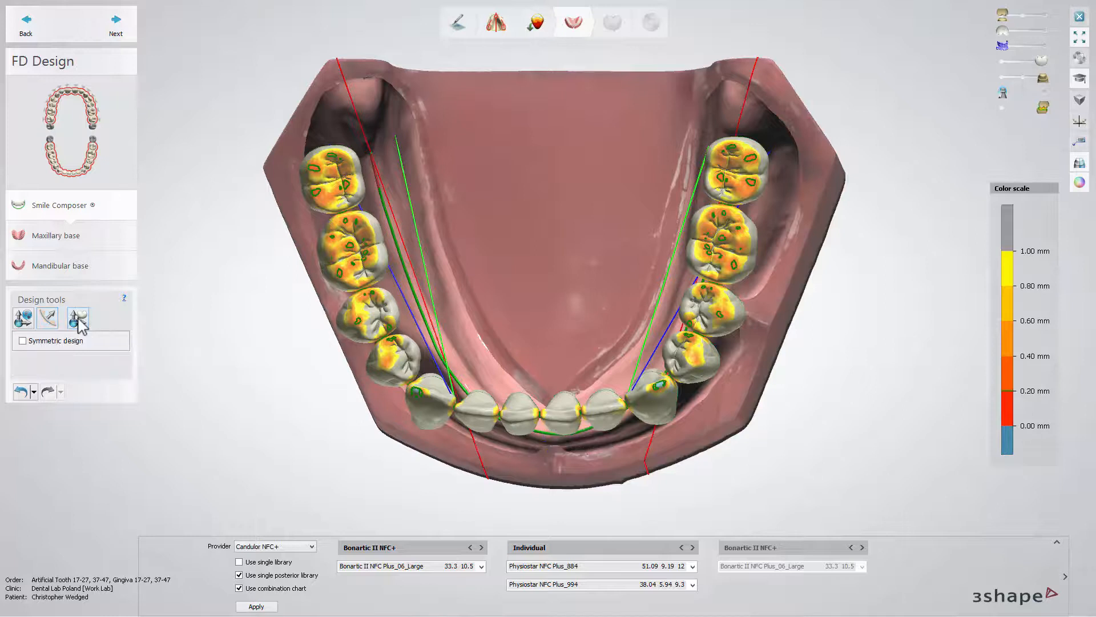
left_click_drag(473, 414, 442, 403)
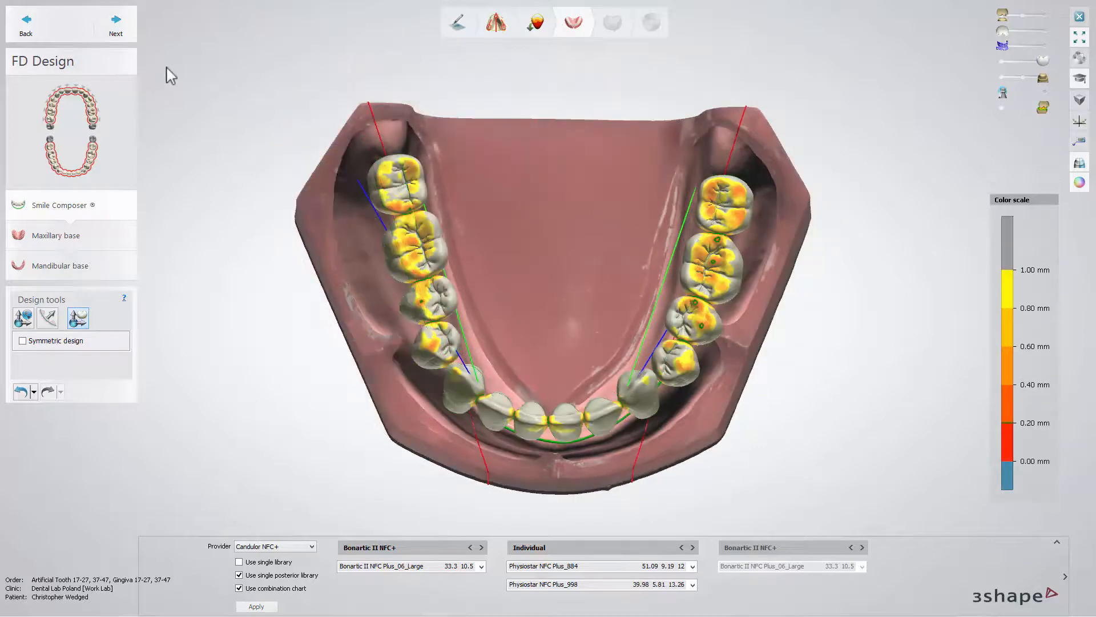
left_click(131, 29)
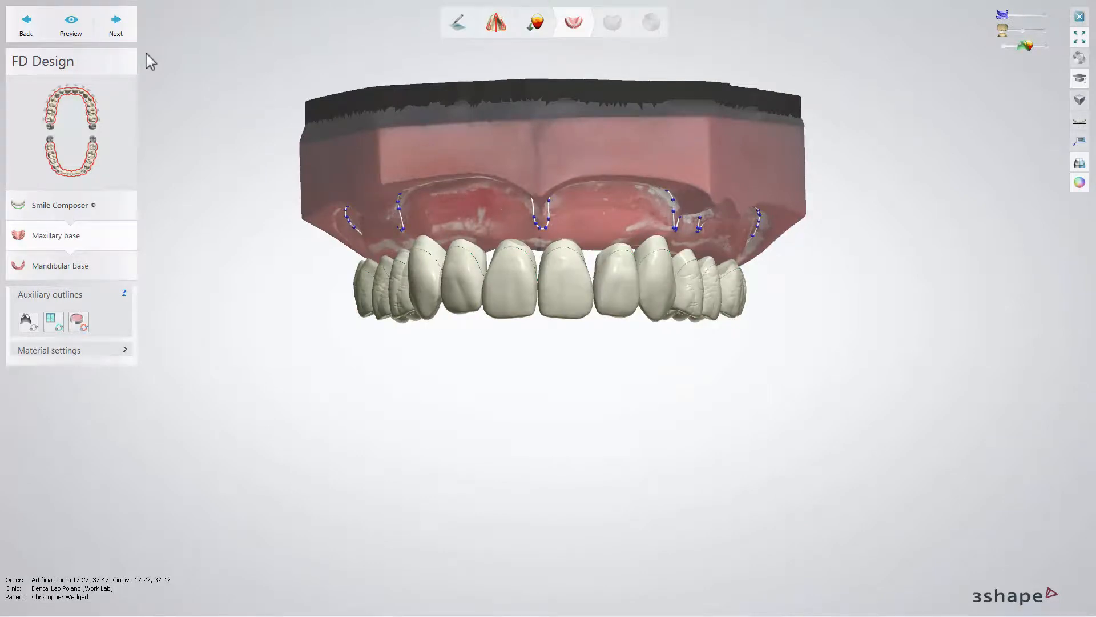
- Review the base thickness and relief settings of the maxillary base, and generate its gingiva preview
left_click(126, 351)
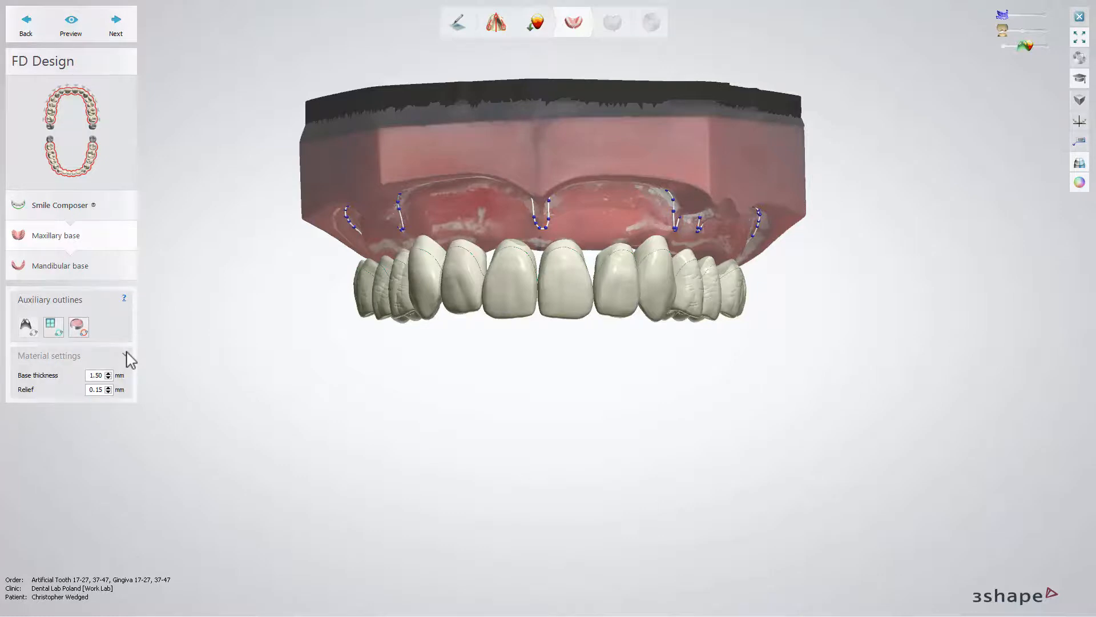
left_click(127, 358)
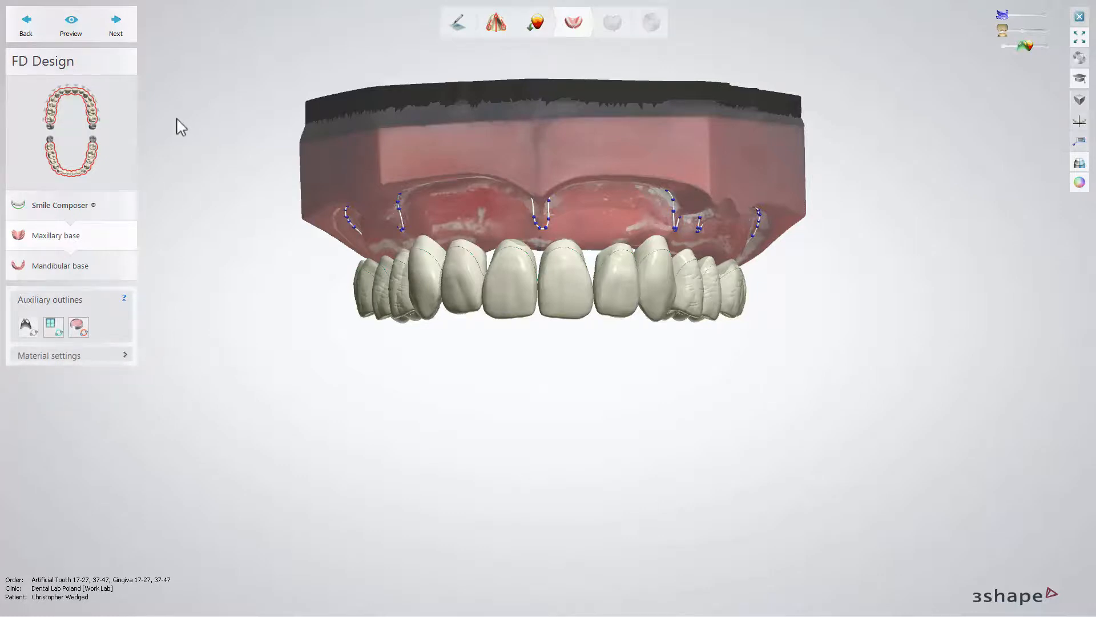
left_click(85, 33)
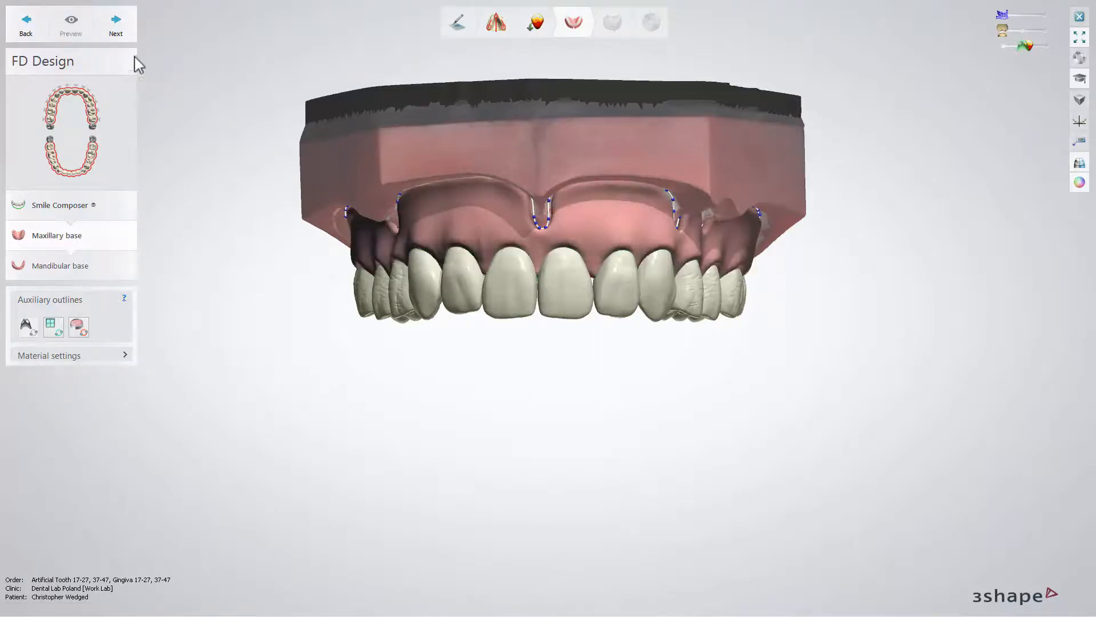
- Accept the maxillary base, preview the mandibular base gingiva, and continue to the Finalize sculpting stage
left_click(117, 27)
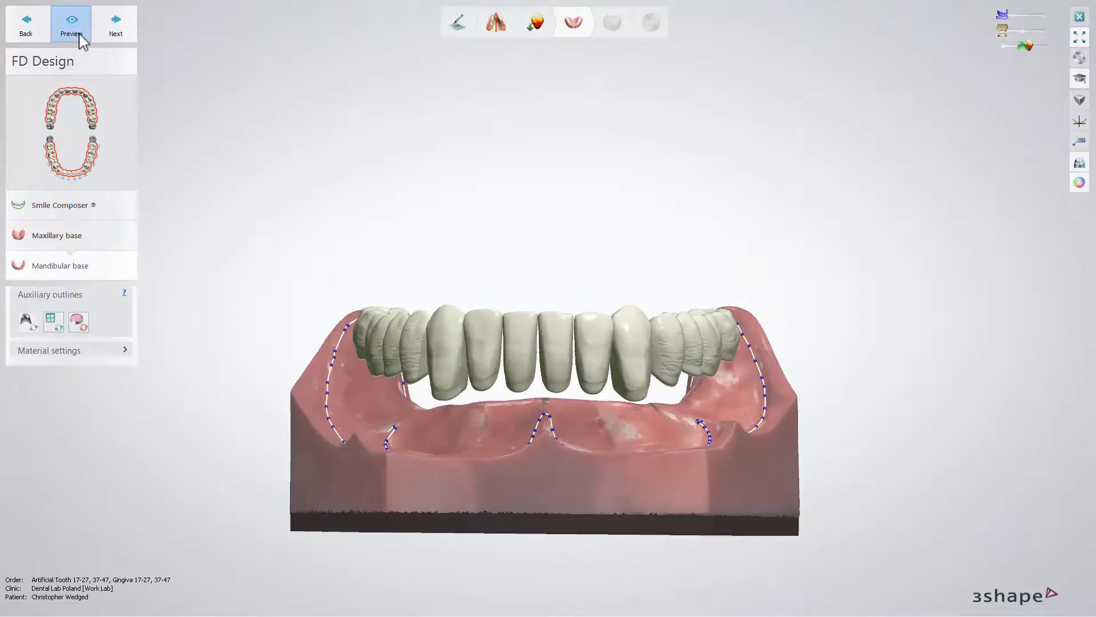
left_click(80, 36)
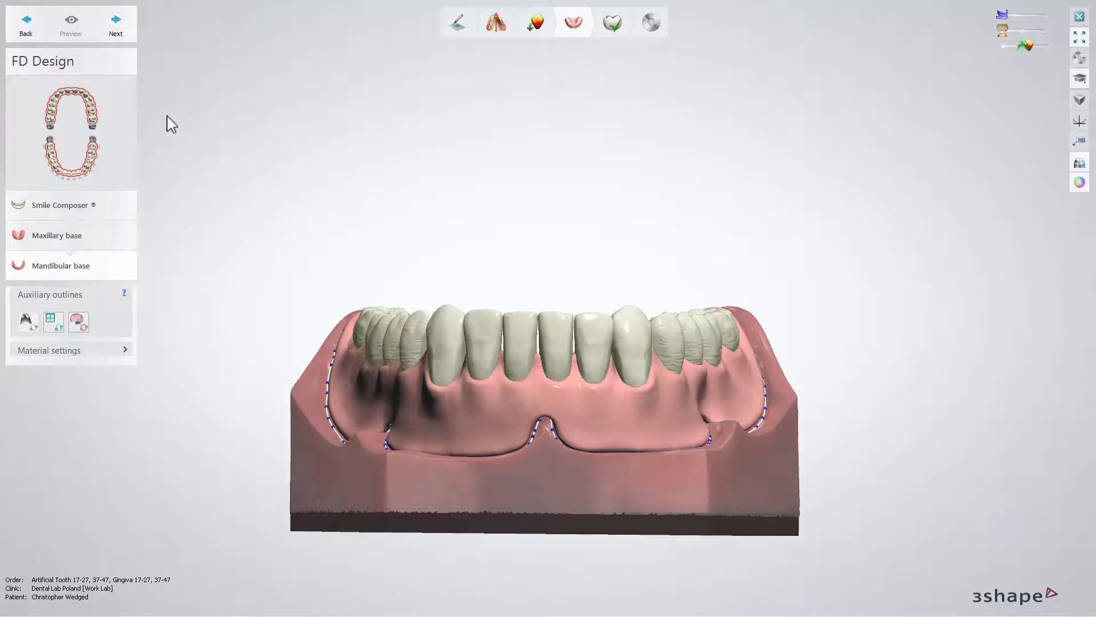
left_click(126, 31)
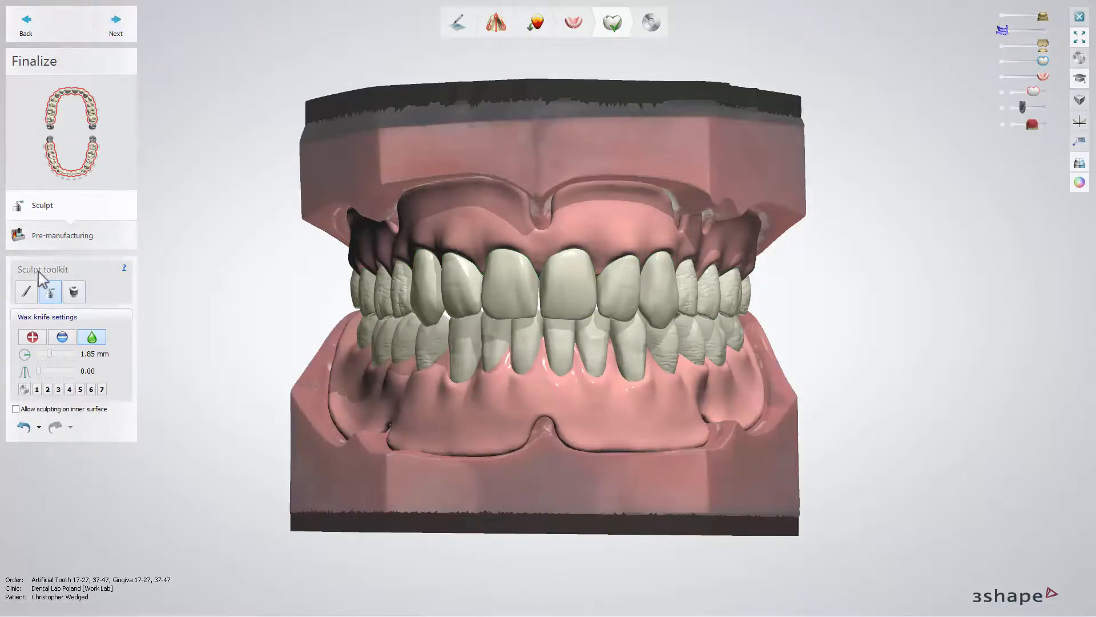
- Review the morphing and wax knife sculpting settings, and continue to the Pre-manufacturing stage without sculpting the gingiva
left_click(26, 292)
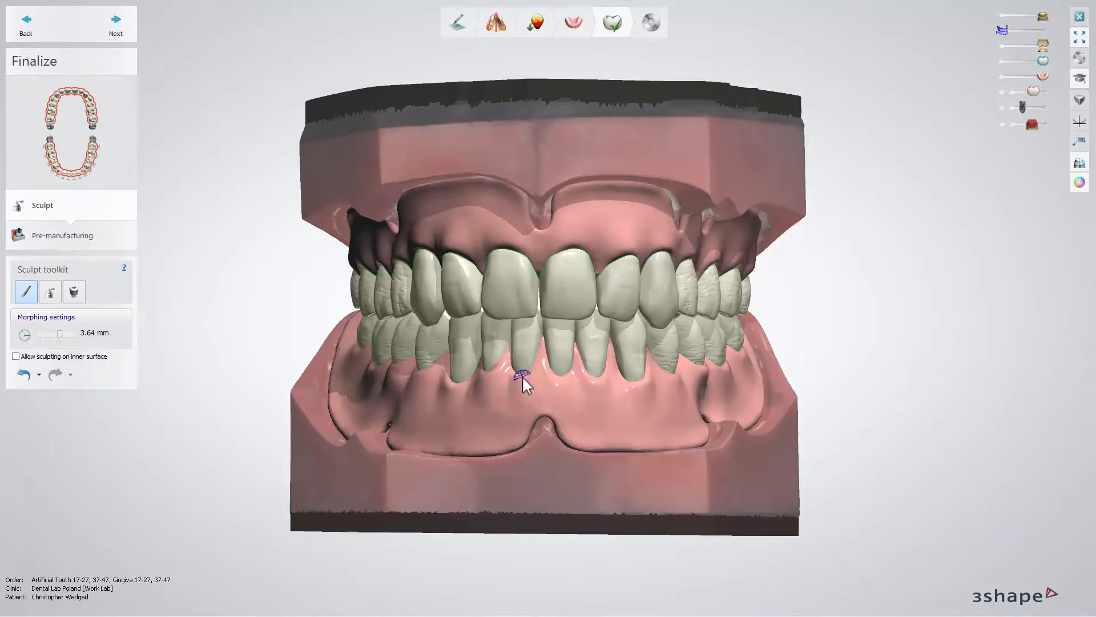
left_click(54, 296)
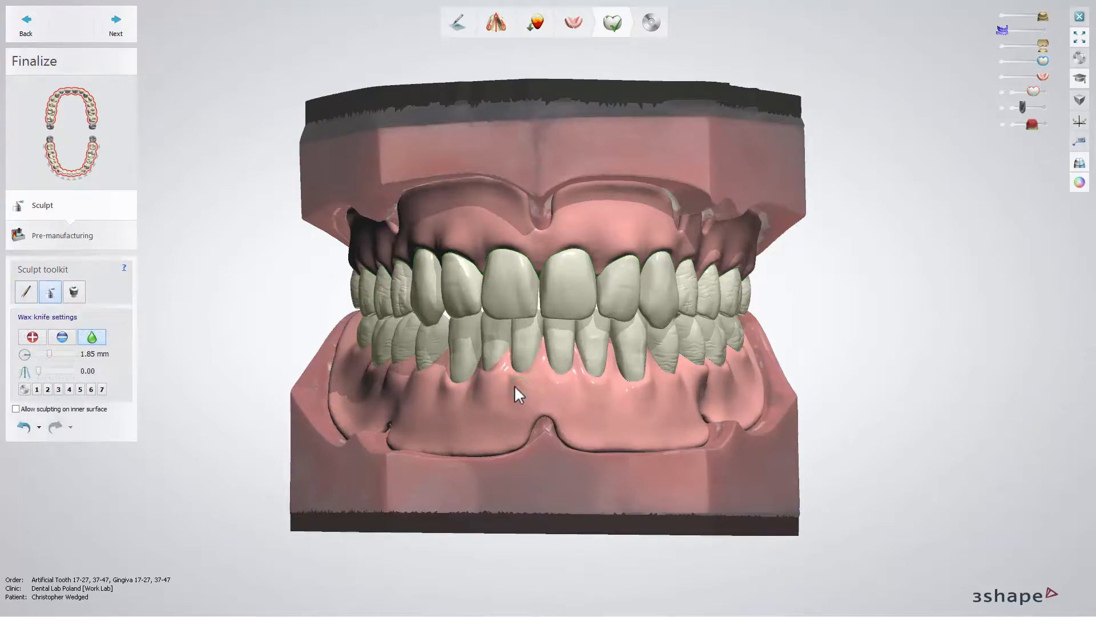
left_click(118, 26)
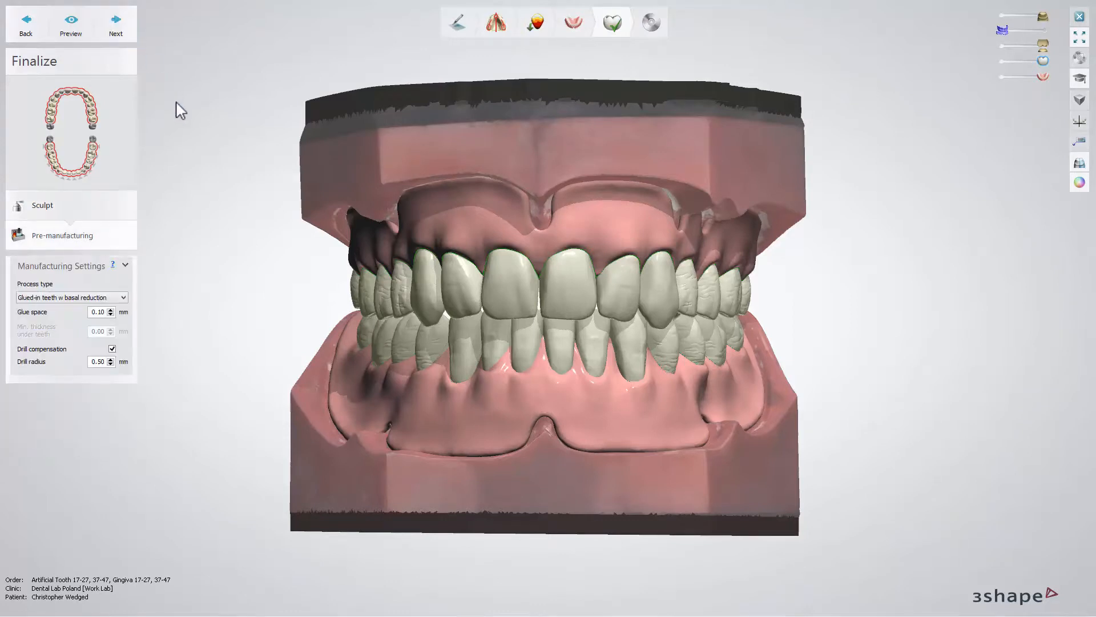
- Keep the process type as glued-in teeth with basal reduction, generate the manufacturing preview, and proceed to save the completed design
left_click(125, 298)
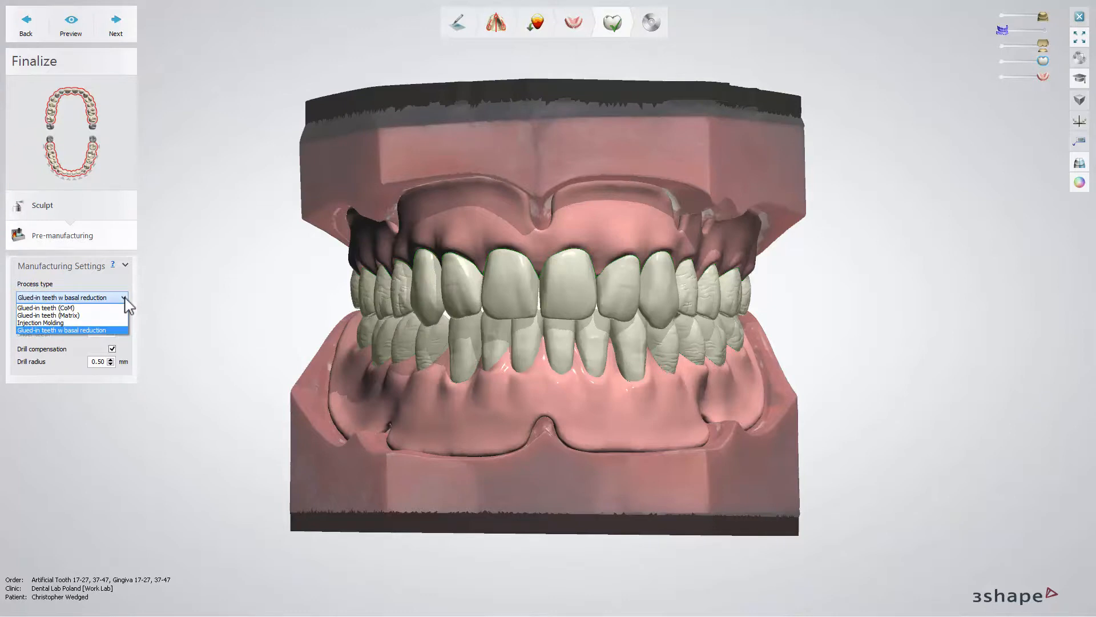
left_click(124, 297)
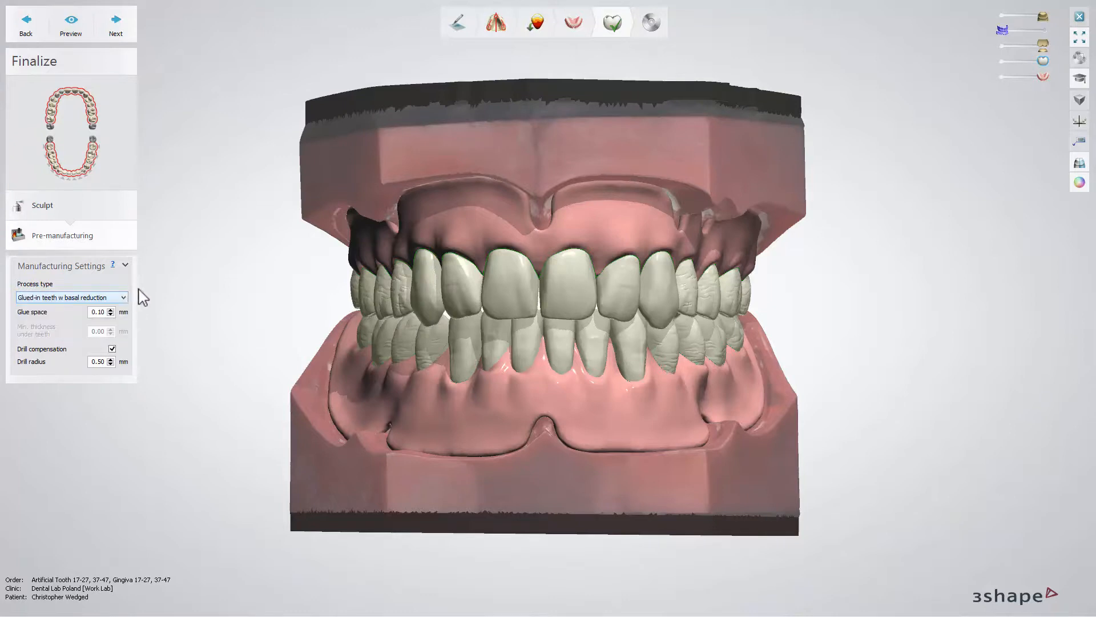
left_click(81, 36)
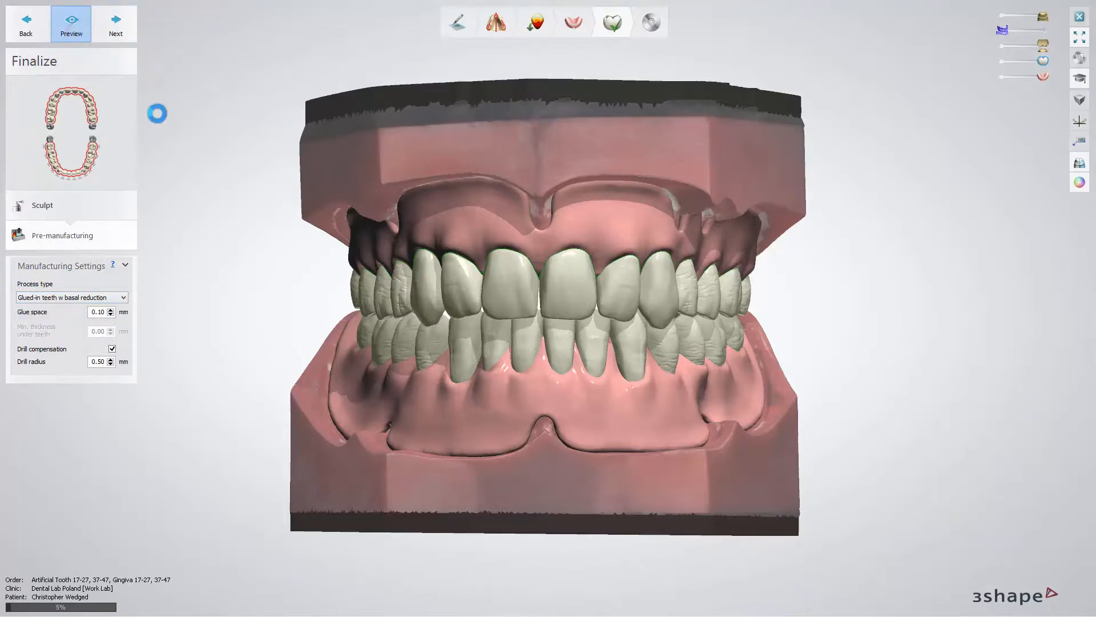
left_click(133, 27)
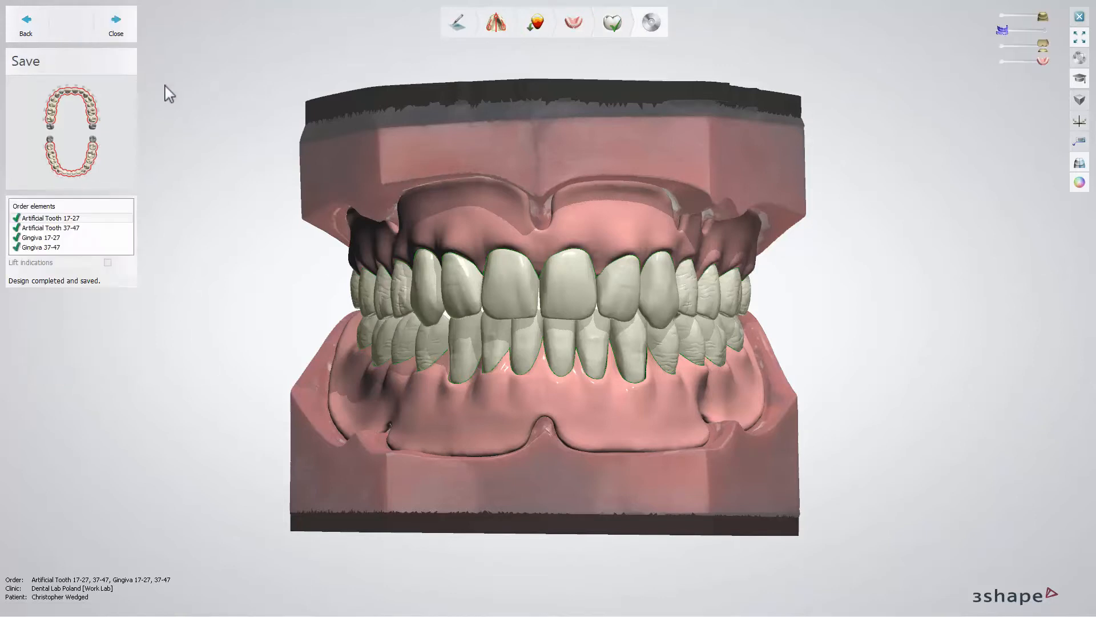